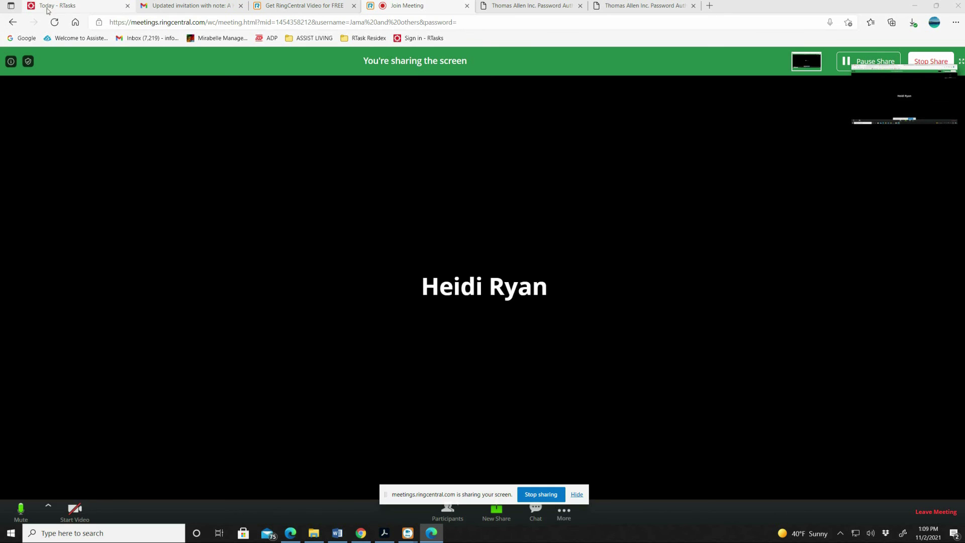
Step: Switch to RTasks, move the floating meeting preview clear of the account menu, and show the account options
click(63, 6)
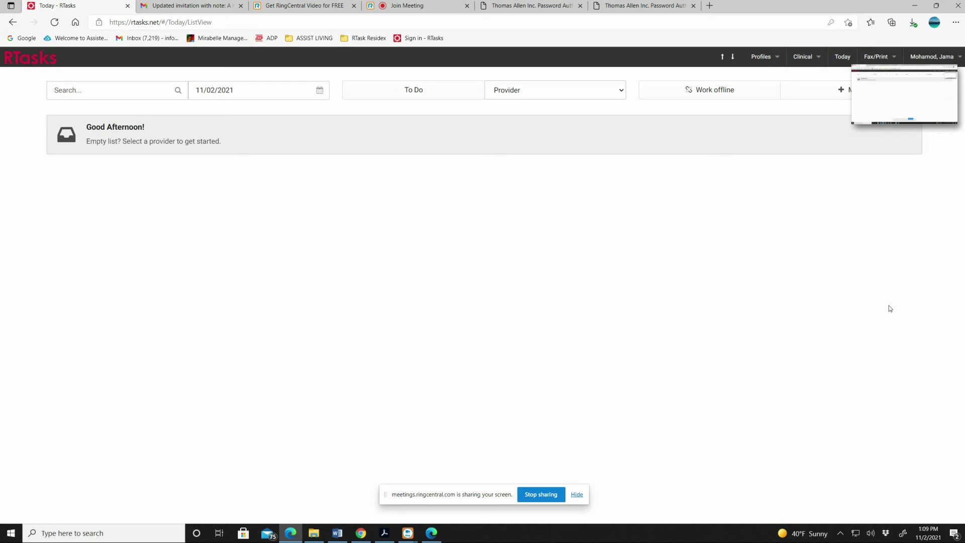
click(947, 57)
click(948, 57)
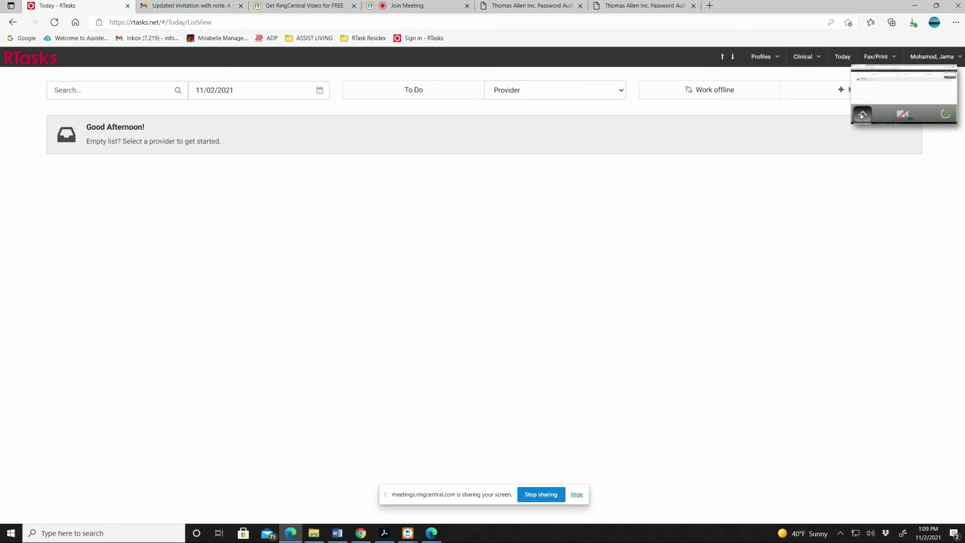
drag(862, 116, 721, 492)
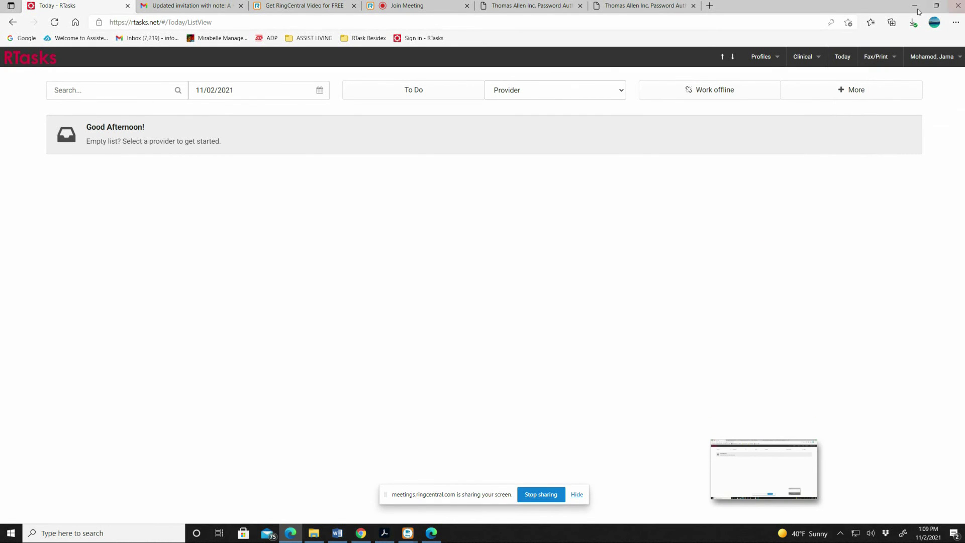
click(930, 56)
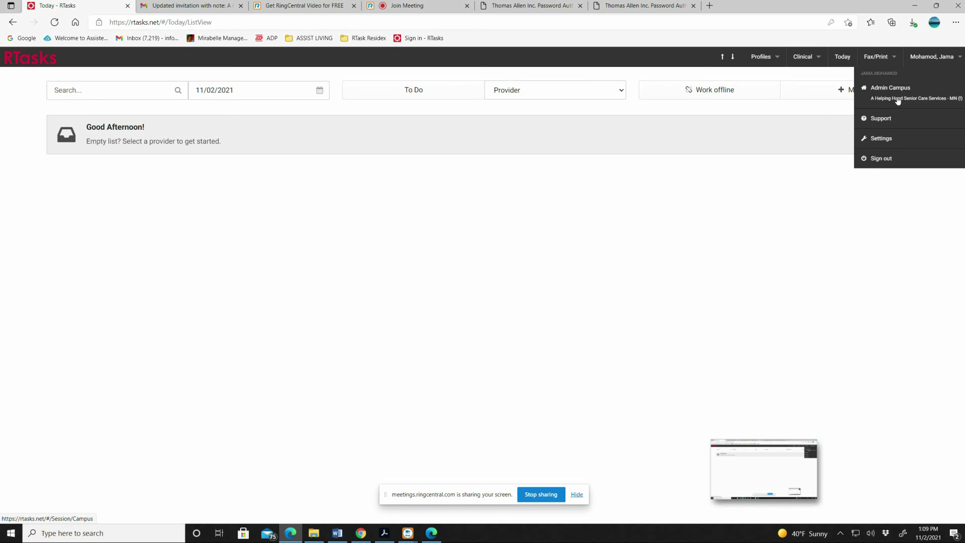
Step: Open the RN's profile from the staff list and show the Login & Access section of its security settings
click(762, 56)
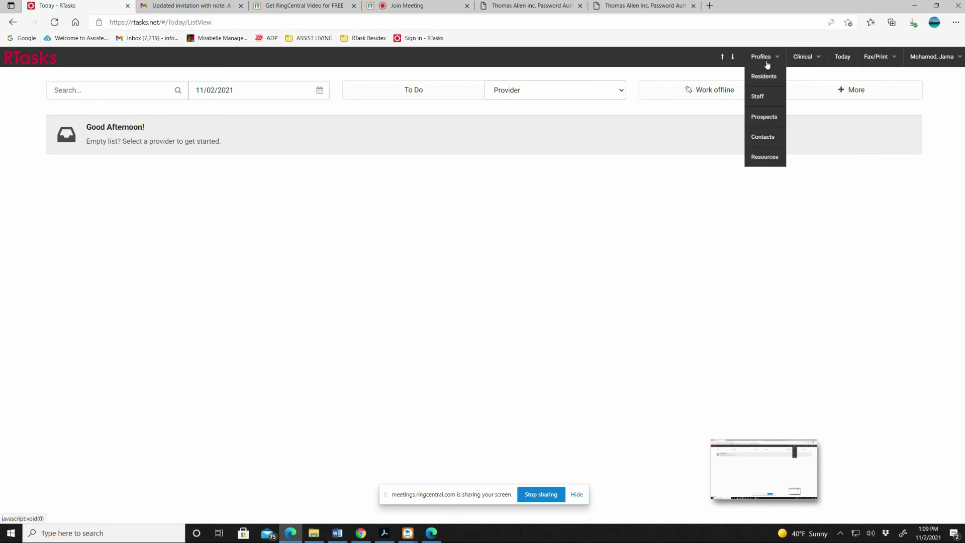
click(757, 98)
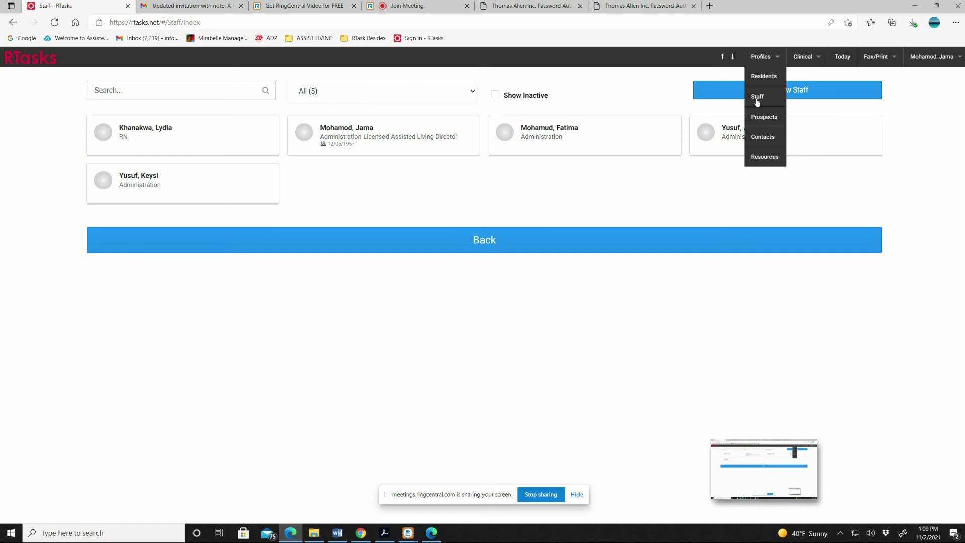
click(140, 142)
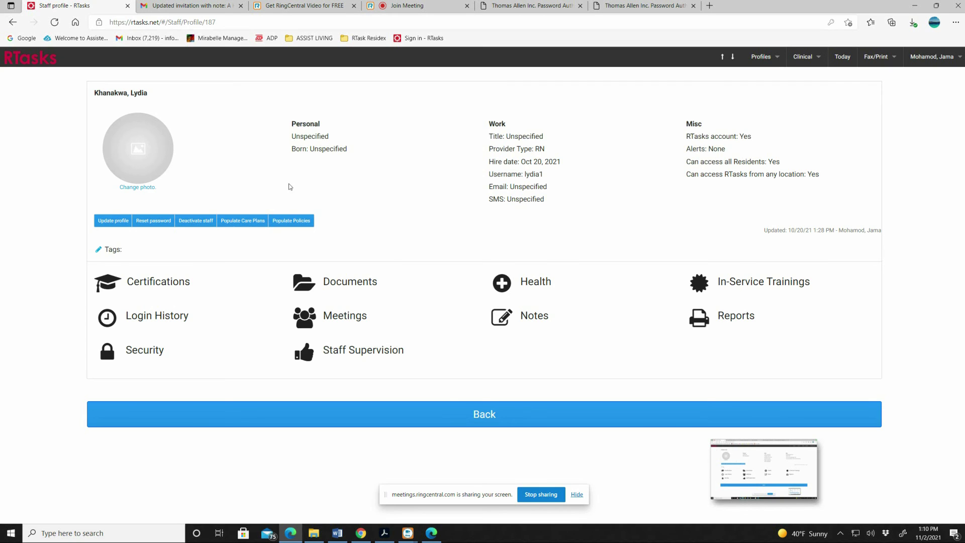
click(142, 352)
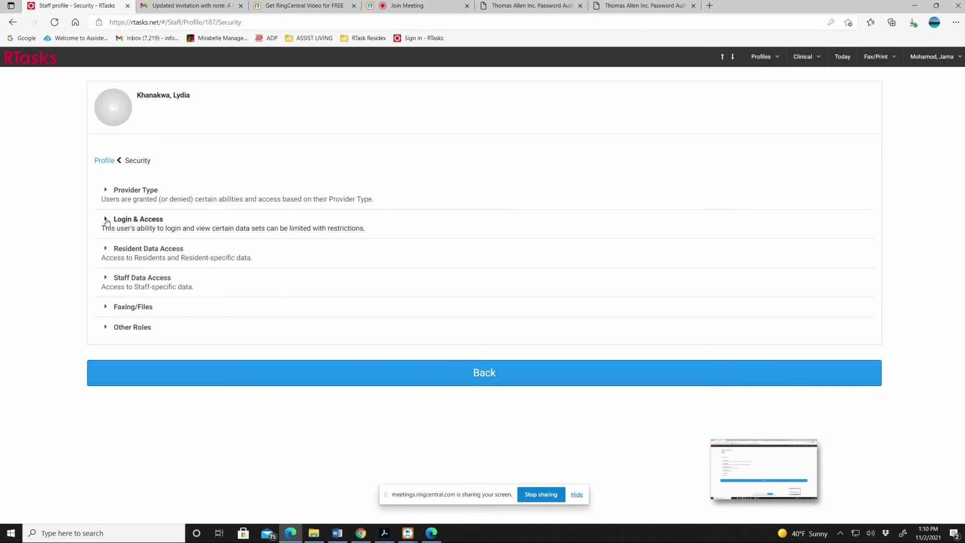
click(162, 222)
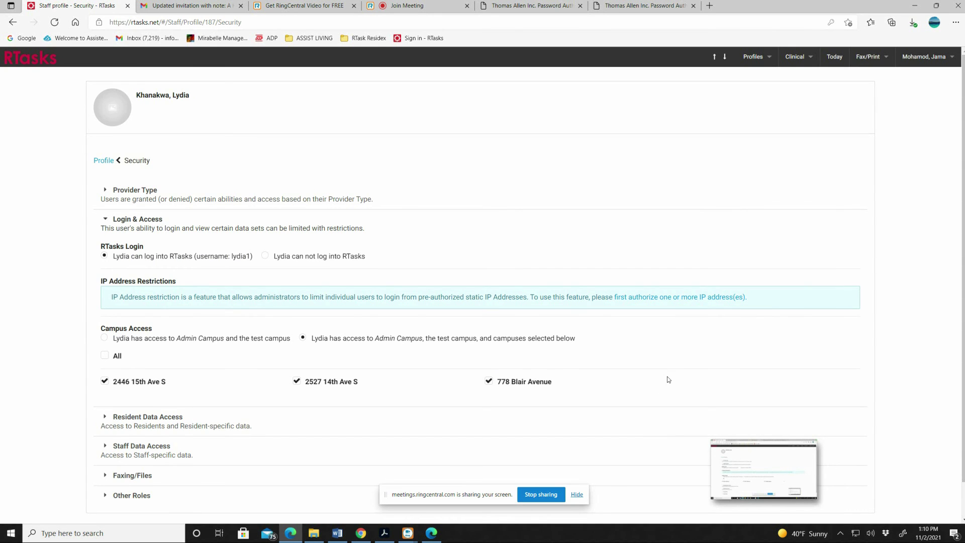
scroll(668, 380, down, 1)
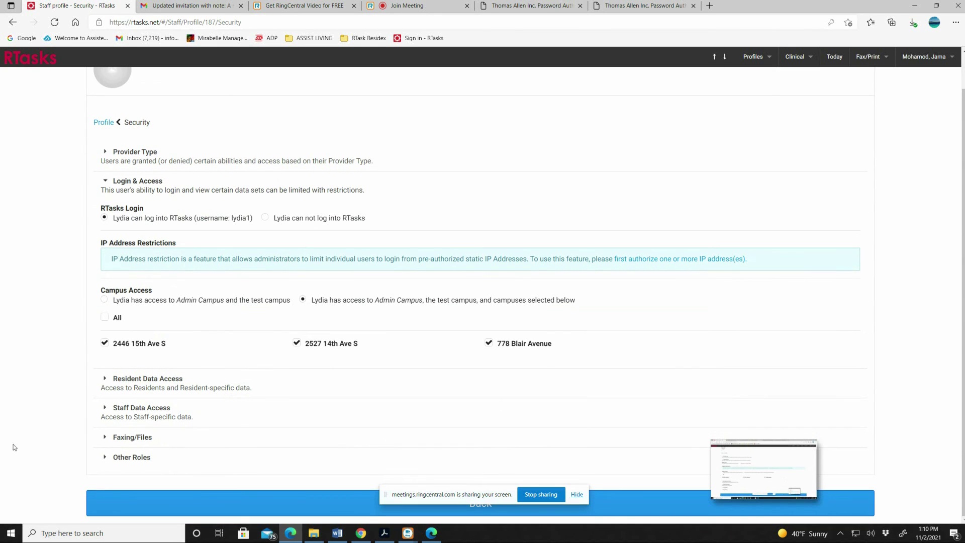
Step: Grant the RN Data entry, Clinical, Notes, Incidents, Service Plans, Medications, Referrals/Appointments and Assessments (Clinidex) under Resident Data Access
click(134, 382)
scroll(152, 362, down, 3)
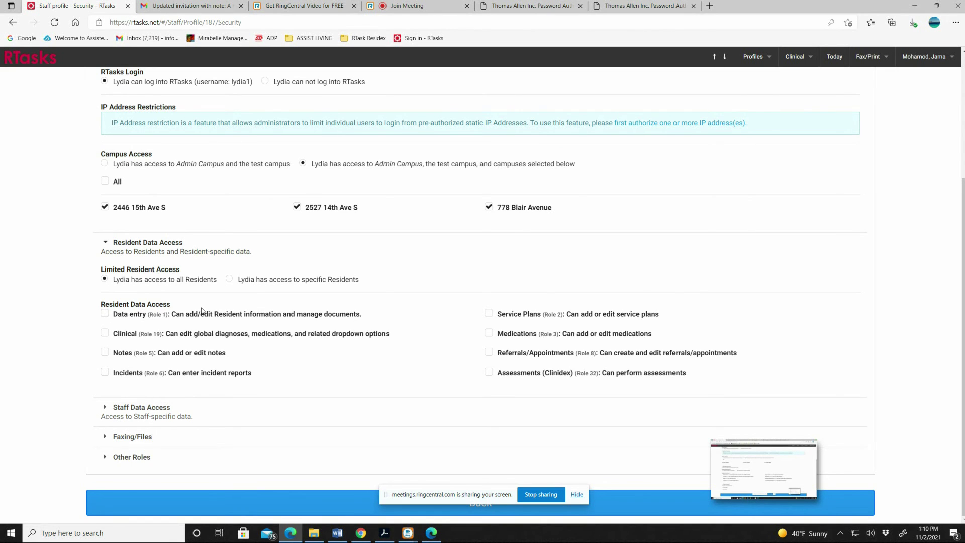
click(107, 315)
click(105, 334)
click(105, 354)
click(104, 373)
click(489, 316)
click(490, 334)
click(489, 354)
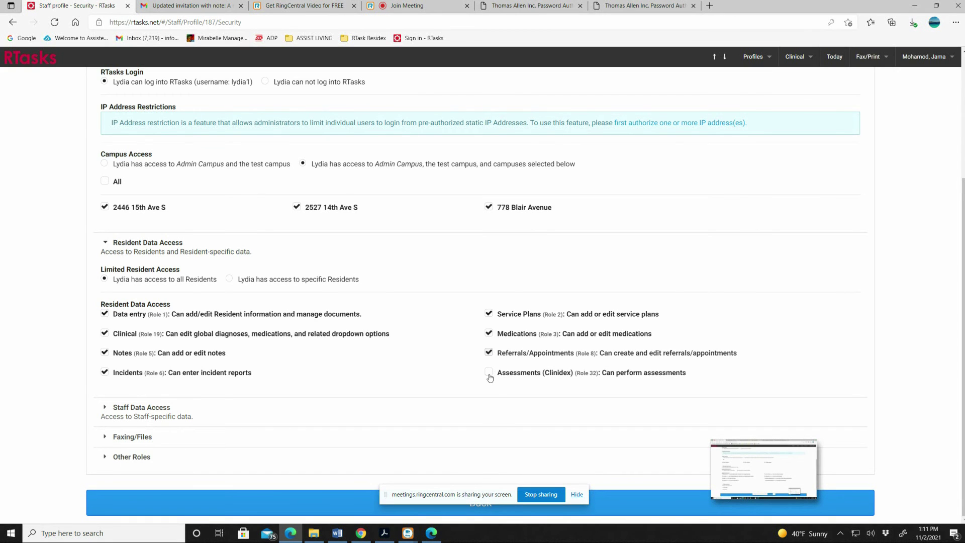
click(489, 374)
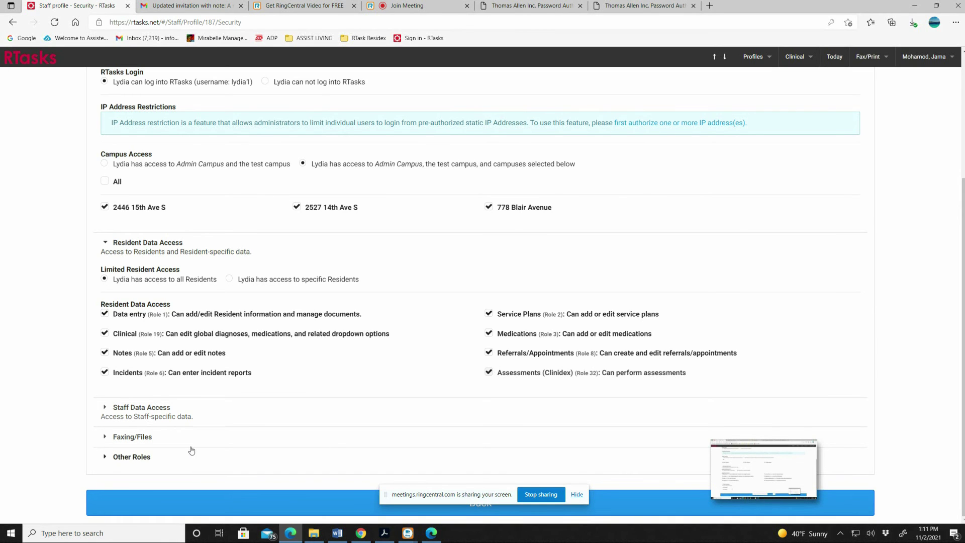
Step: Grant the RN Staff data entry, Staff roles and both Staff notes roles (16 and 26) under Staff Data Access
click(105, 408)
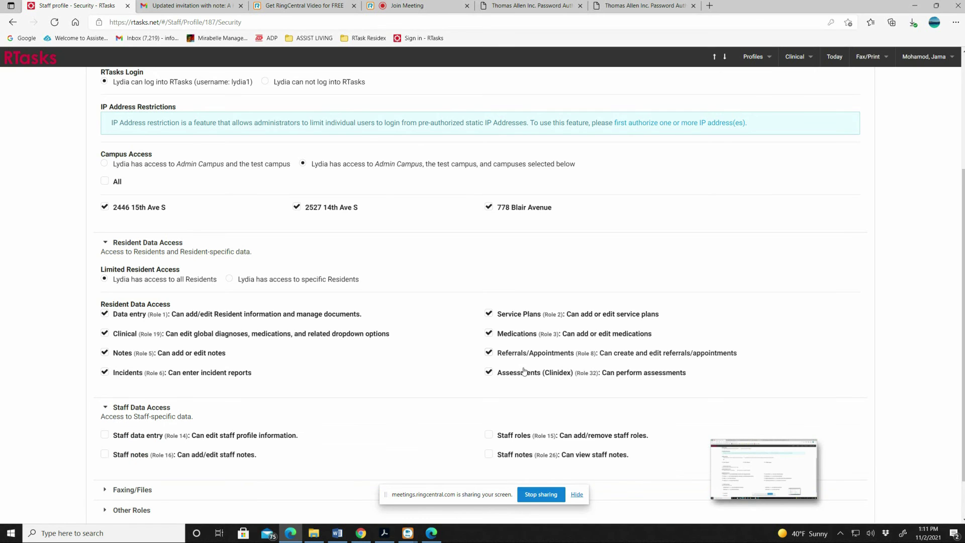
click(105, 436)
click(105, 454)
click(489, 436)
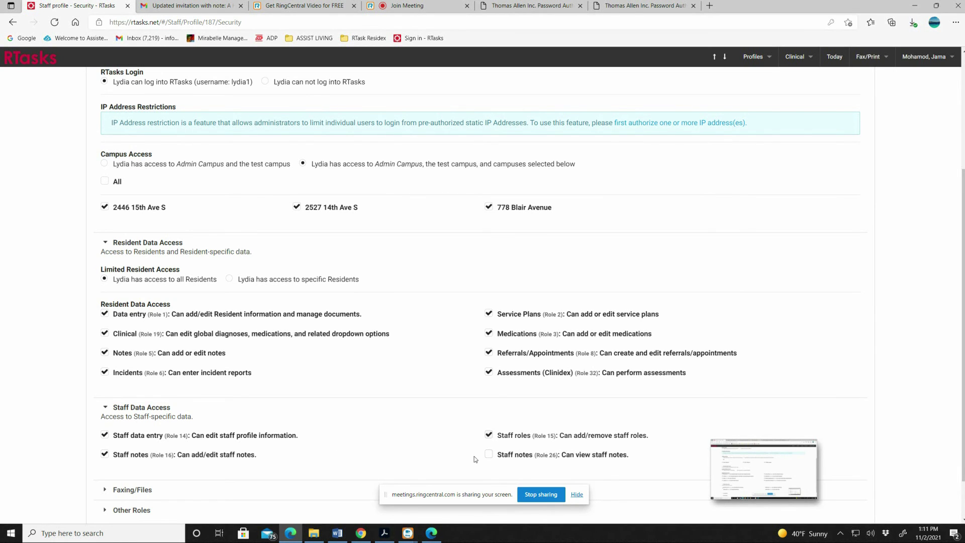
click(490, 455)
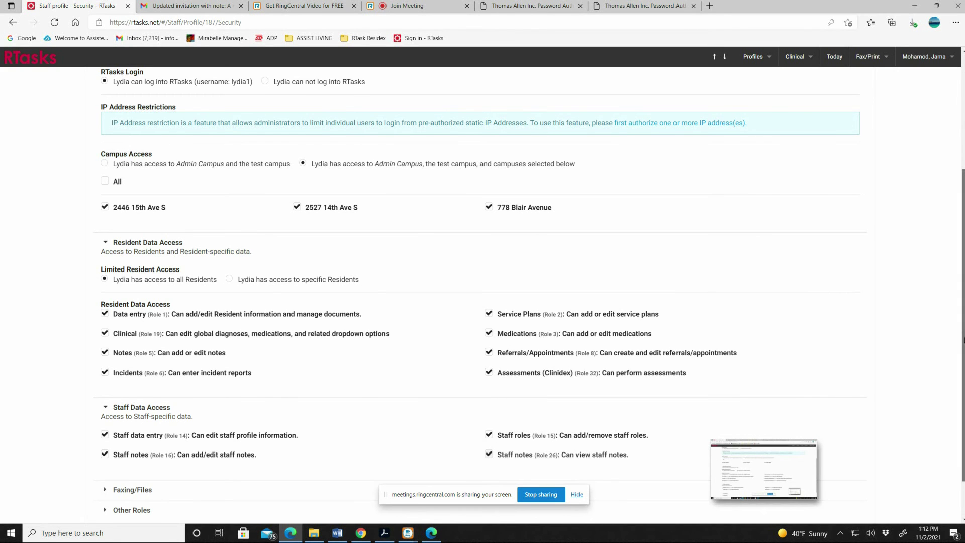
Step: Review the RN's login, campus, resident data and staff data access settings
scroll(396, 476, down, 1)
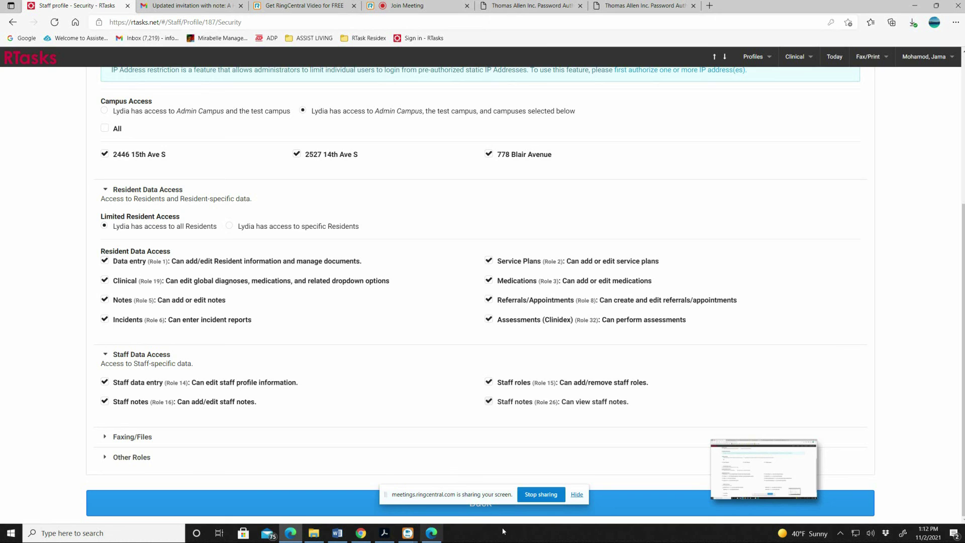
scroll(926, 390, up, 2)
scroll(924, 391, down, 2)
scroll(730, 329, up, 5)
scroll(730, 328, down, 5)
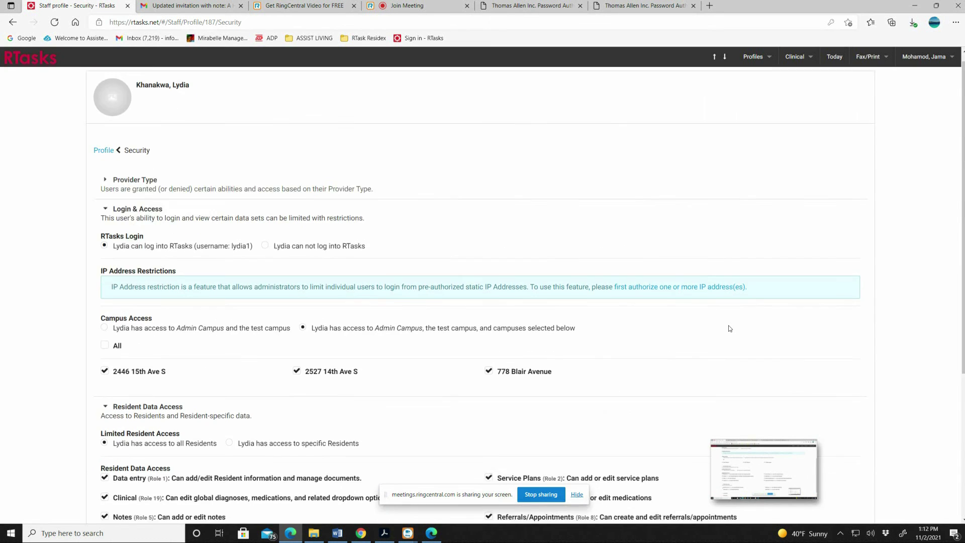
scroll(729, 329, up, 3)
scroll(730, 329, down, 4)
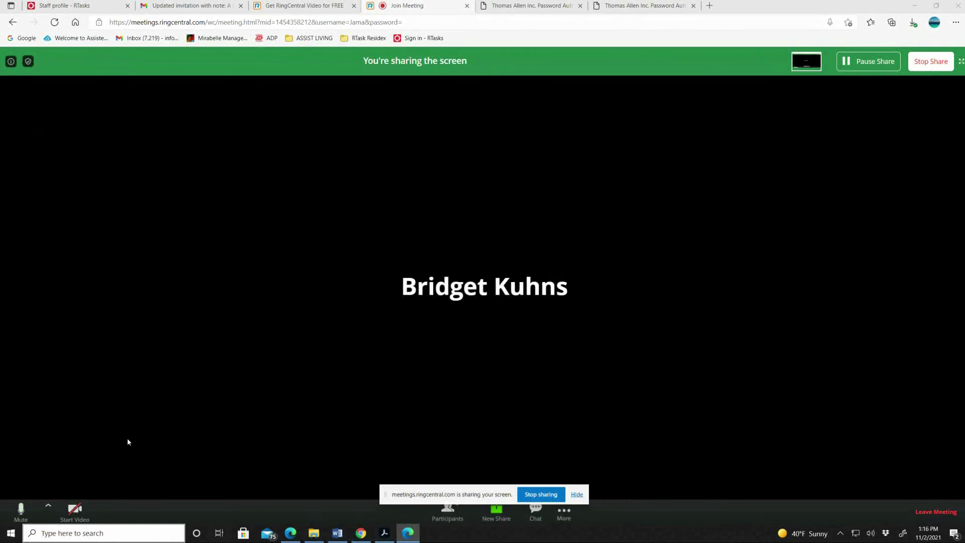
Step: Return to RTasks, reopen the RN's security settings and expand the Resident Data Access, Staff Data Access and Faxing/Files sections
click(71, 10)
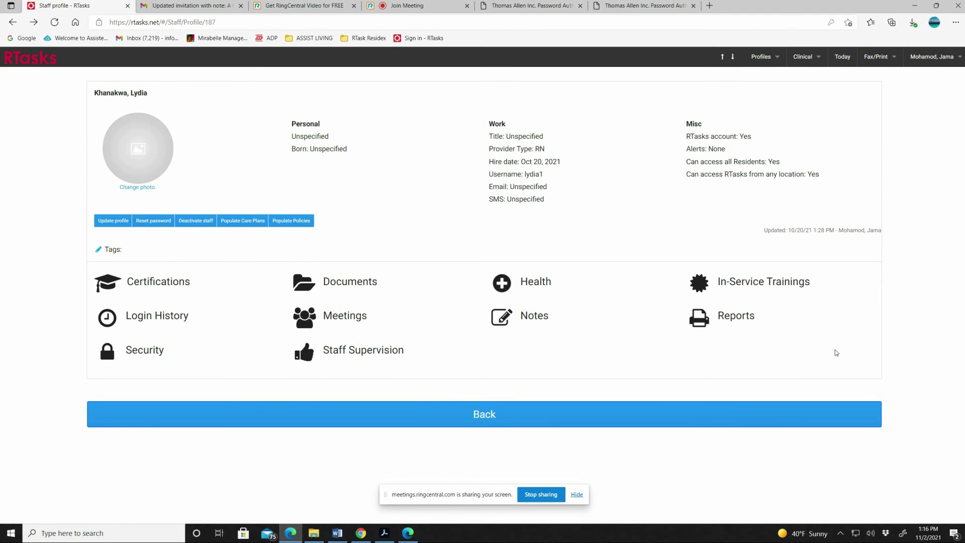
click(151, 351)
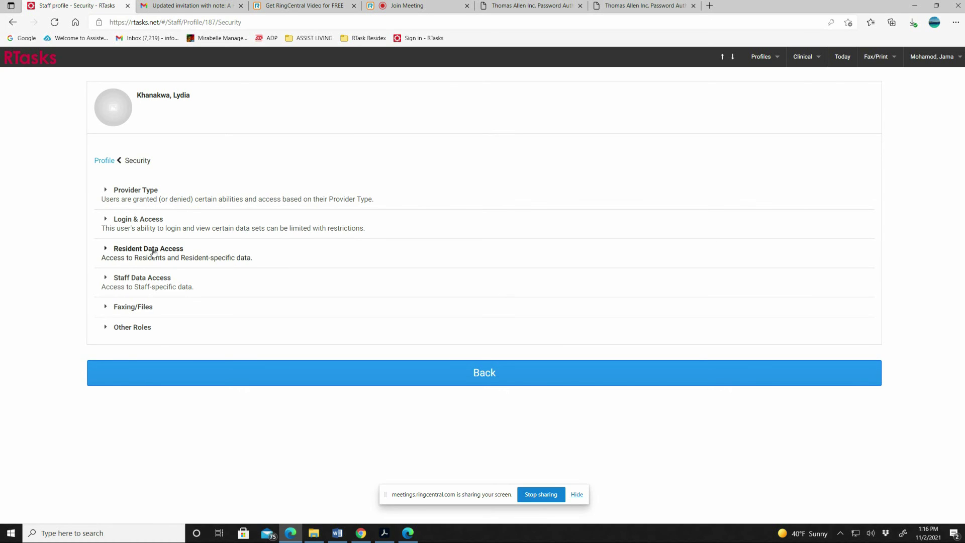
click(154, 251)
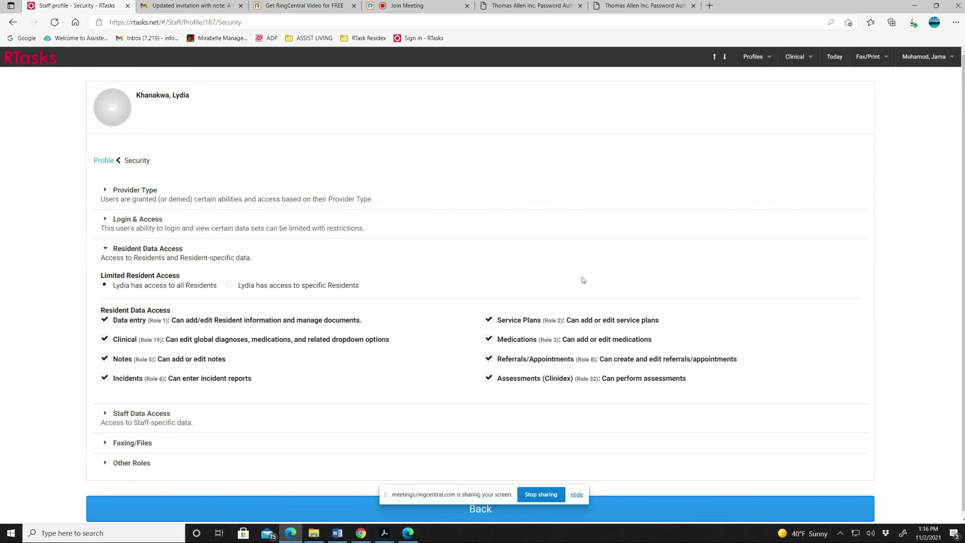
click(180, 417)
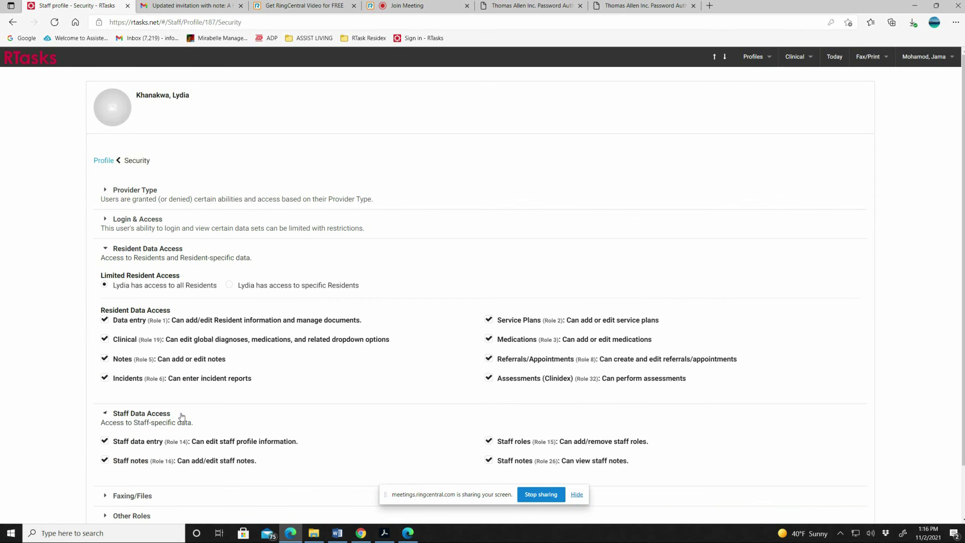
scroll(901, 339, down, 1)
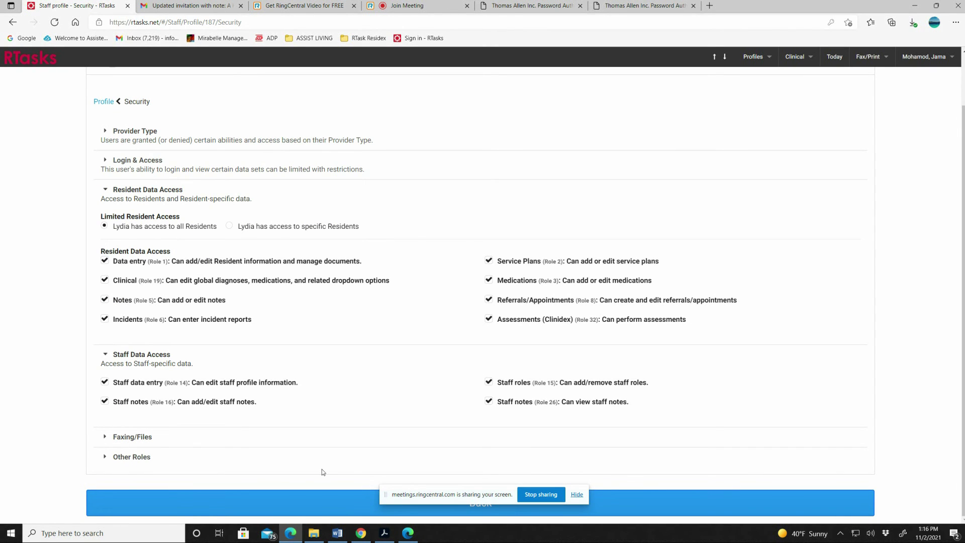
click(106, 440)
scroll(839, 401, down, 1)
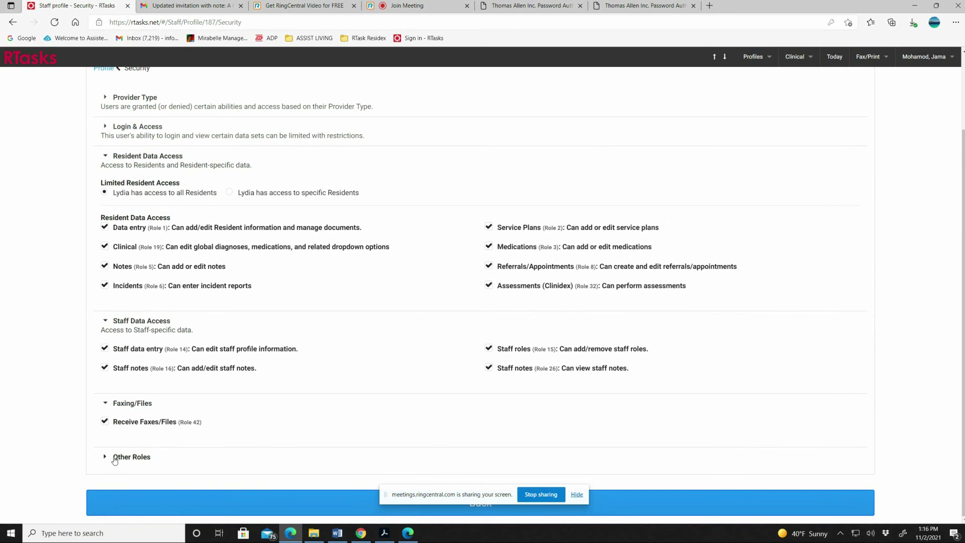
scroll(557, 430, up, 2)
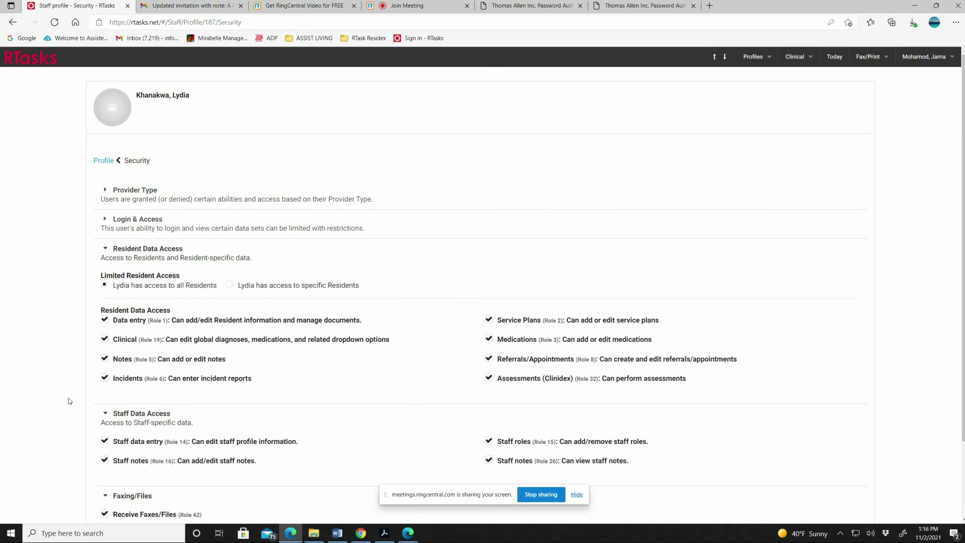
scroll(480, 452, down, 2)
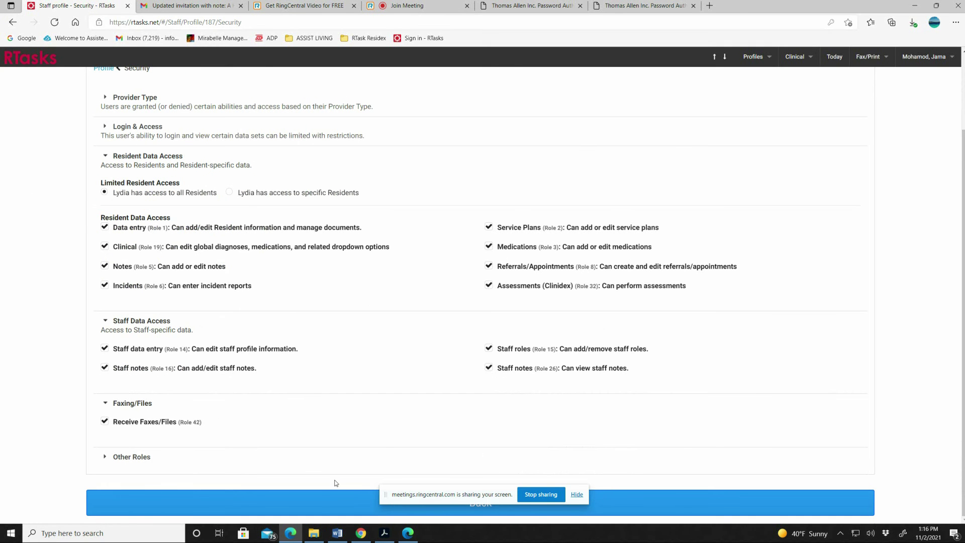
Step: Grant the RN Manager, Supervisor, both Prospex roles (51 and 52) and Emergency downloads under Other Roles
click(107, 458)
scroll(744, 367, down, 4)
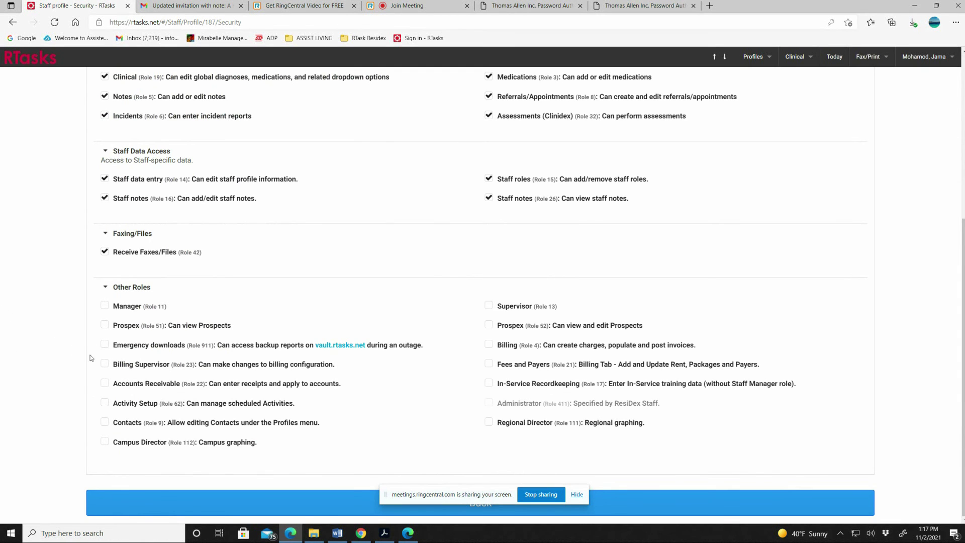
click(105, 326)
click(105, 307)
click(490, 327)
click(489, 306)
click(105, 345)
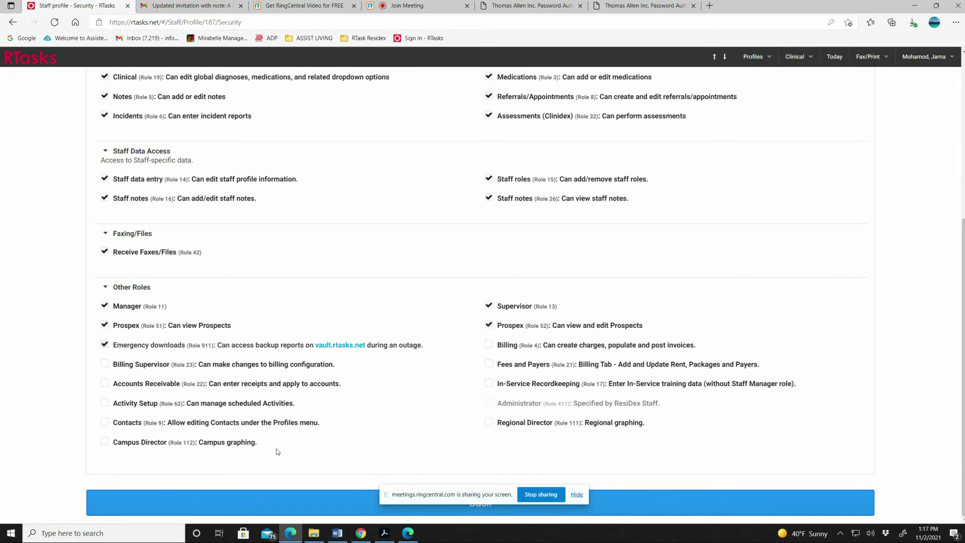
Step: Grant Activity Setup, Contacts, Regional Director instead of Campus Director, and In-Service Recordkeeping under Other Roles, and return to the RN's profile
click(104, 404)
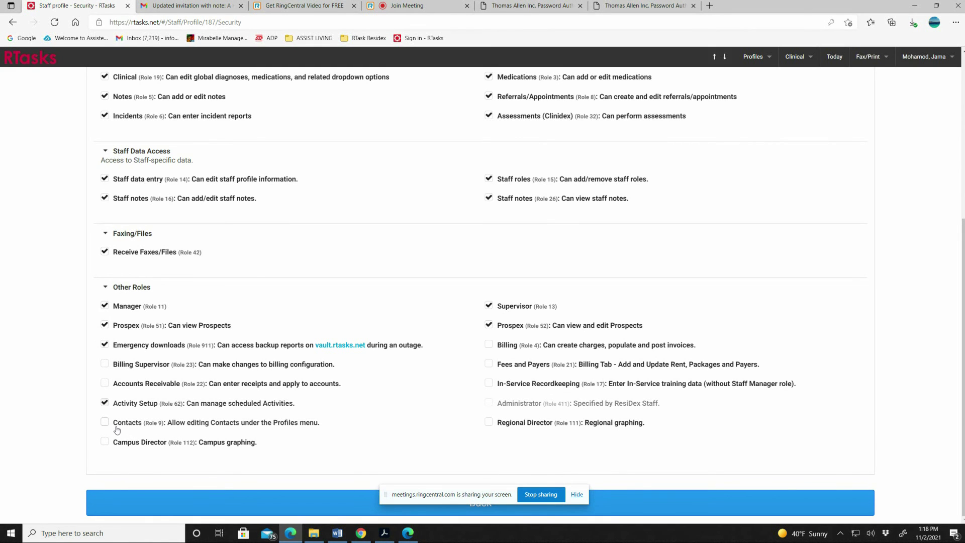
click(106, 422)
click(105, 442)
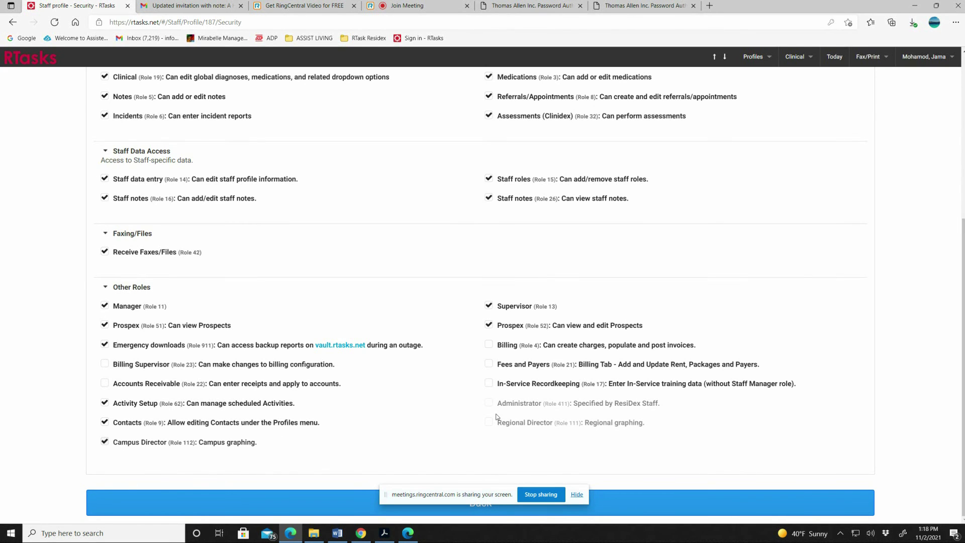
click(105, 444)
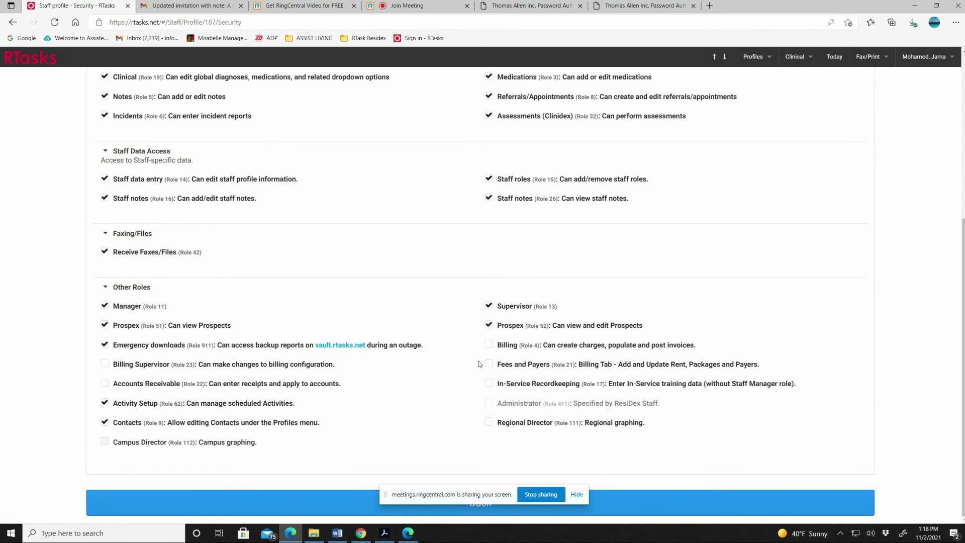
click(489, 423)
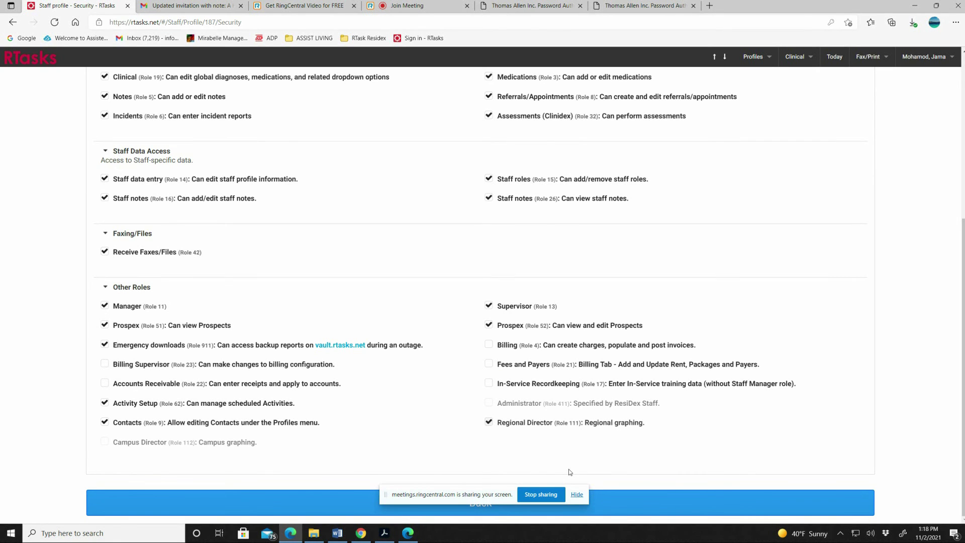
click(489, 383)
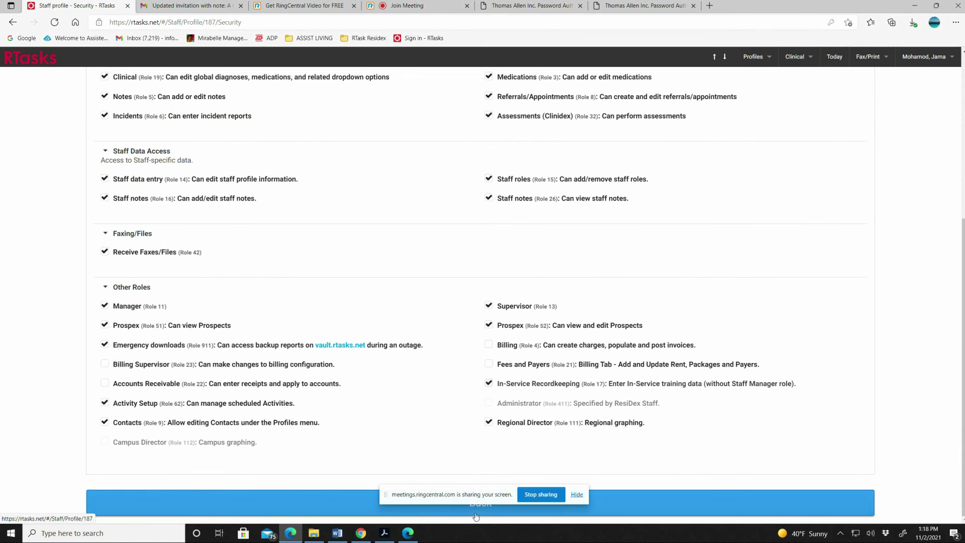
click(320, 503)
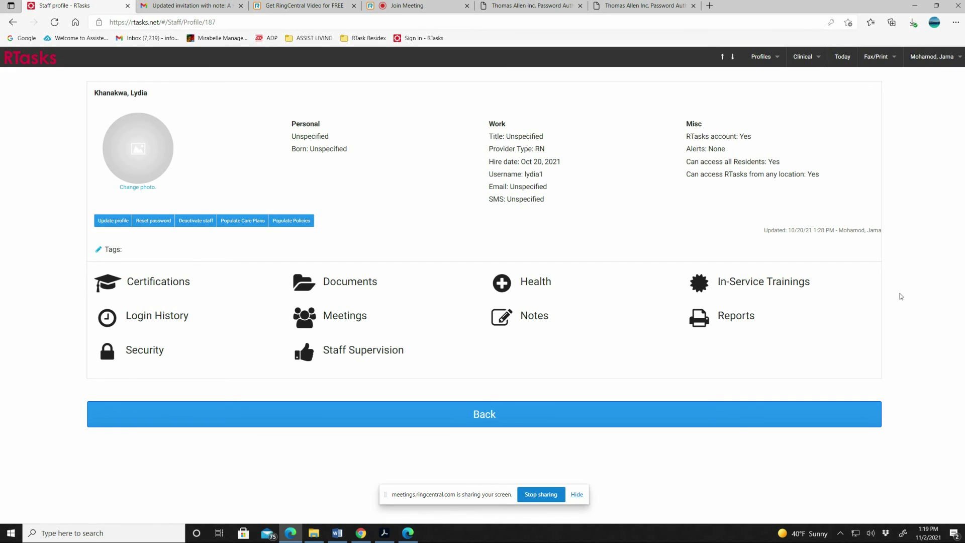
Step: Open the campus Pharmacy Connect page and ignore both unmatched Geritom Pharmacy residents, confirming each one
click(845, 60)
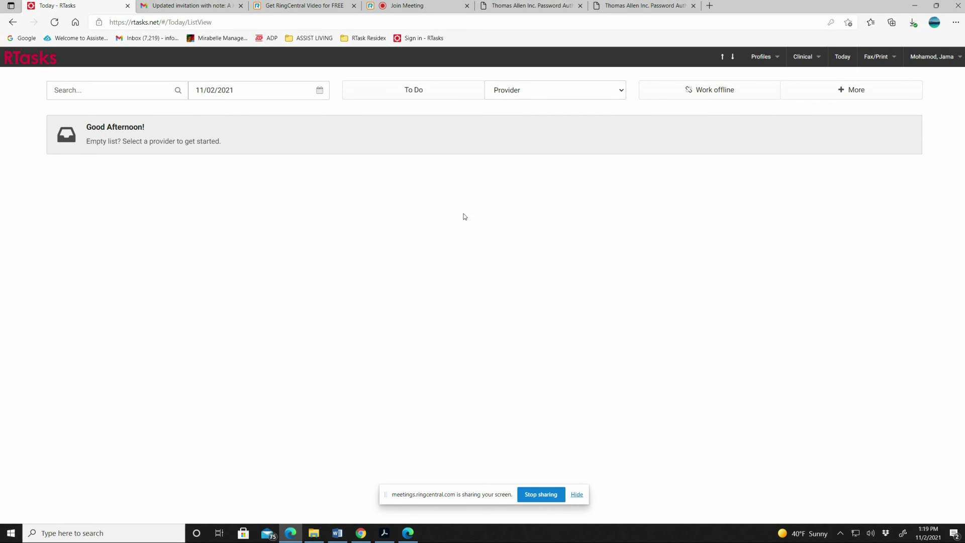
click(861, 91)
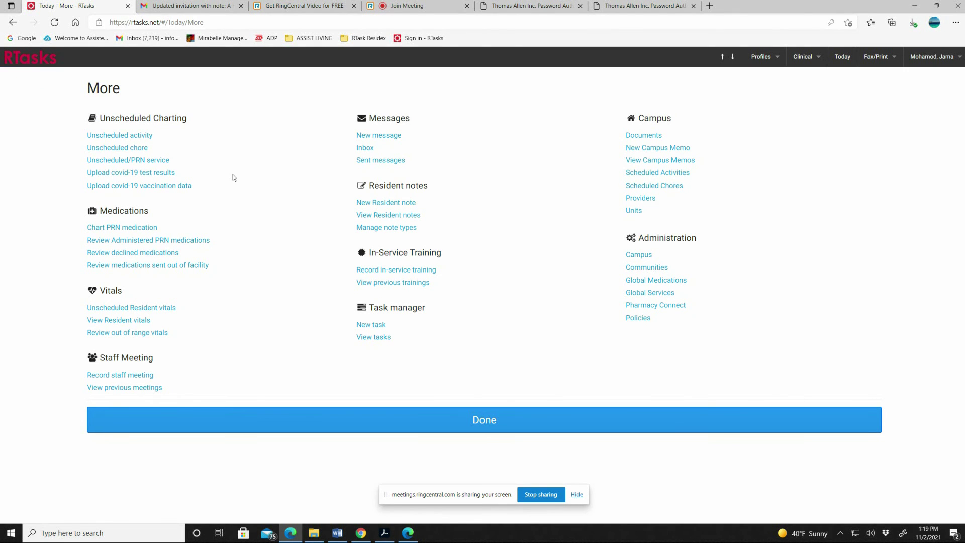
click(665, 306)
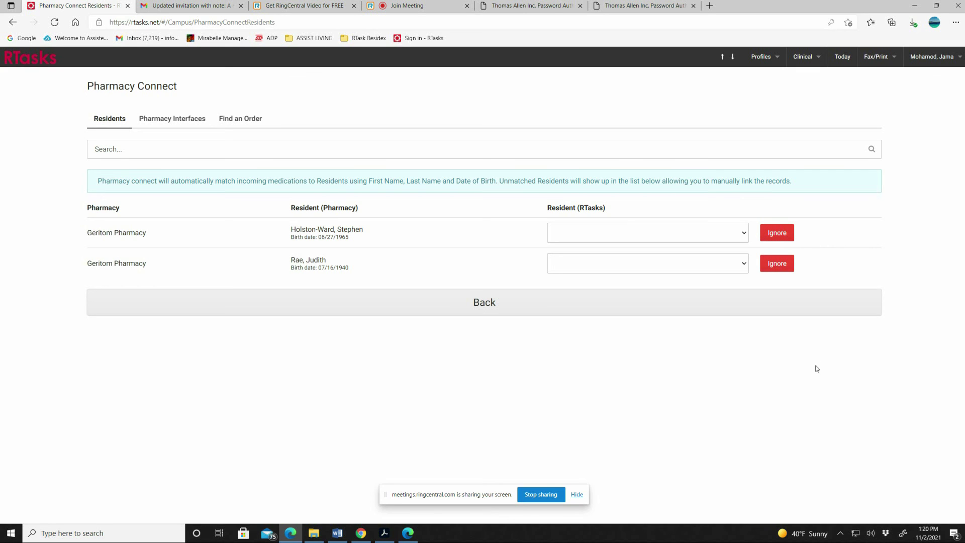
click(777, 234)
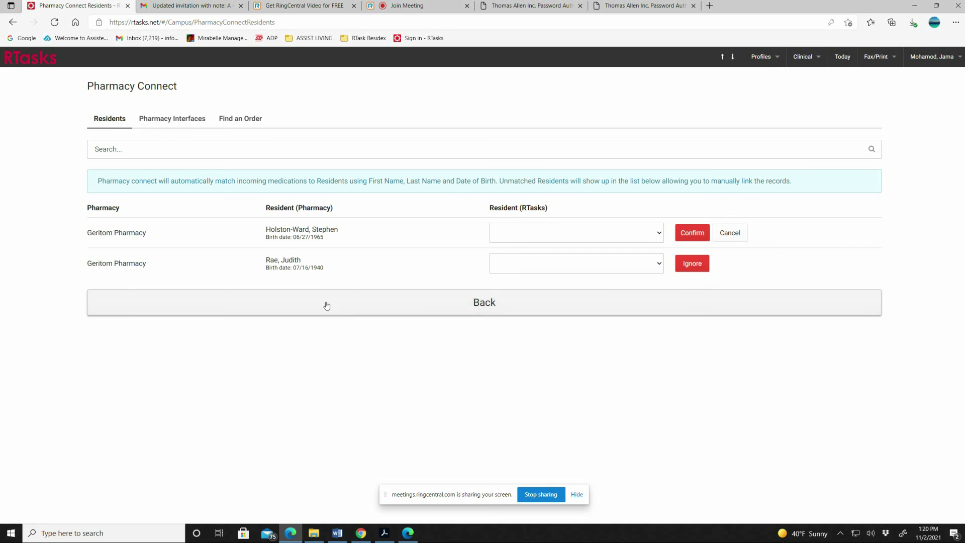
click(685, 233)
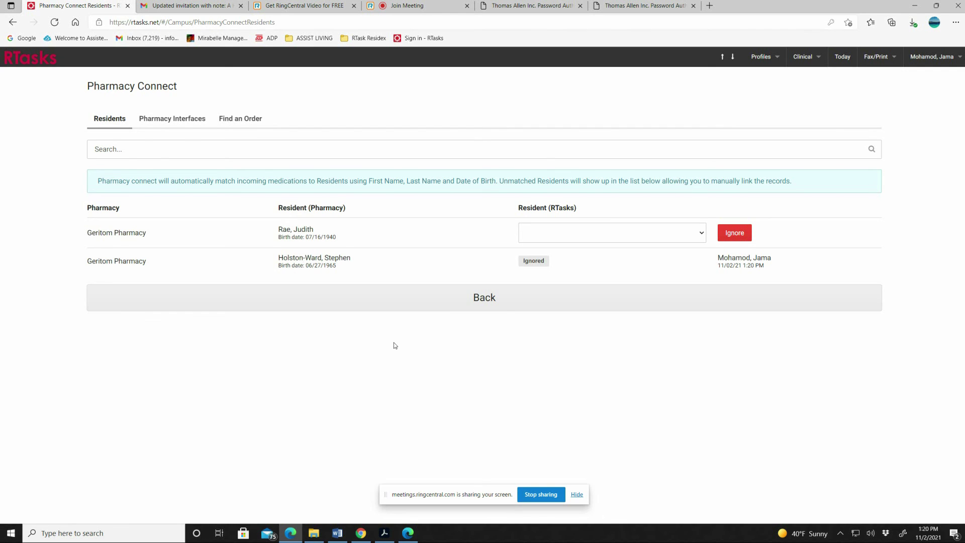
click(741, 231)
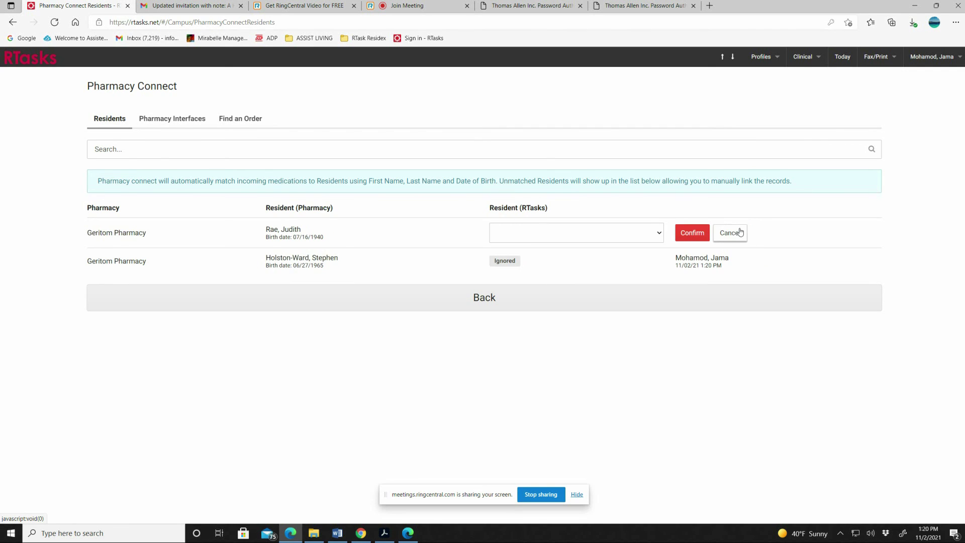
click(688, 234)
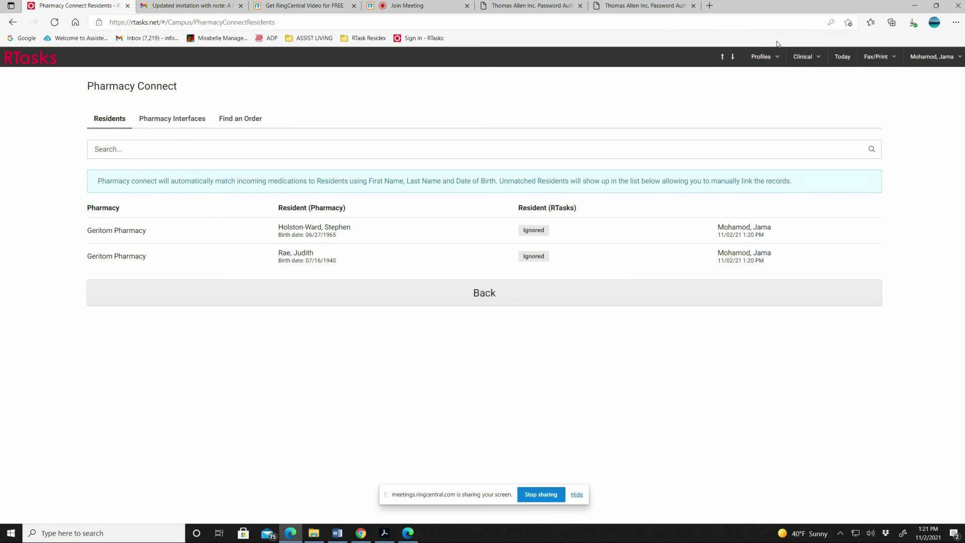
Step: Check the Current Residents list for the connected campus and return to the previous page
click(756, 55)
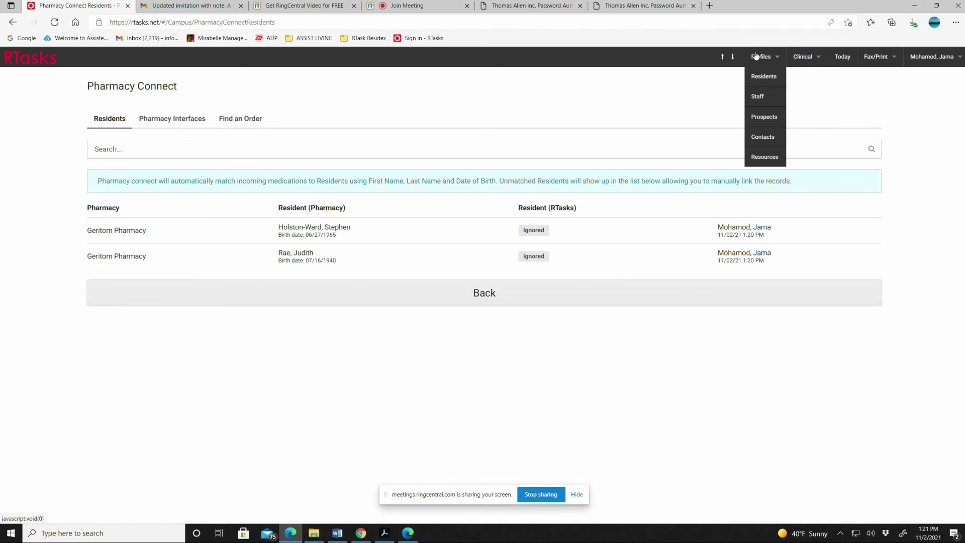
click(756, 80)
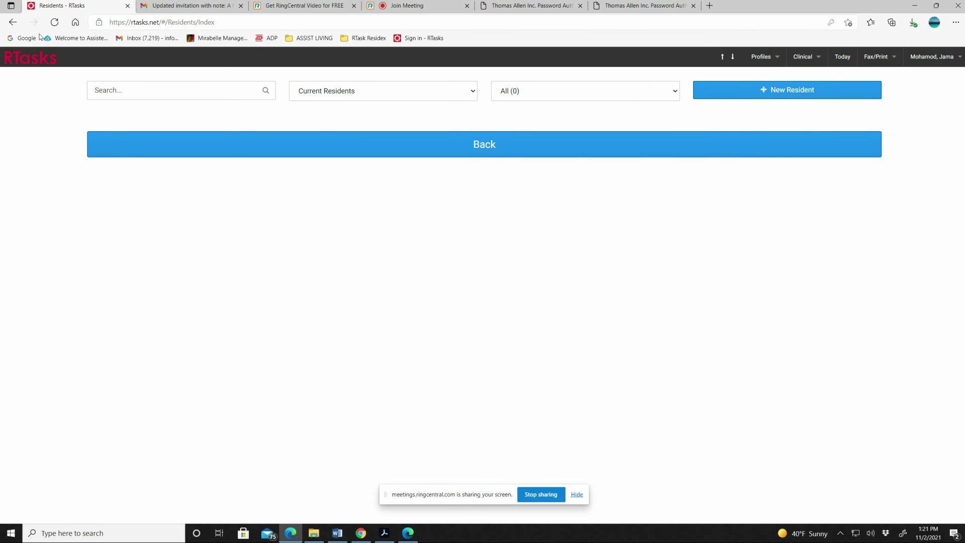
click(12, 23)
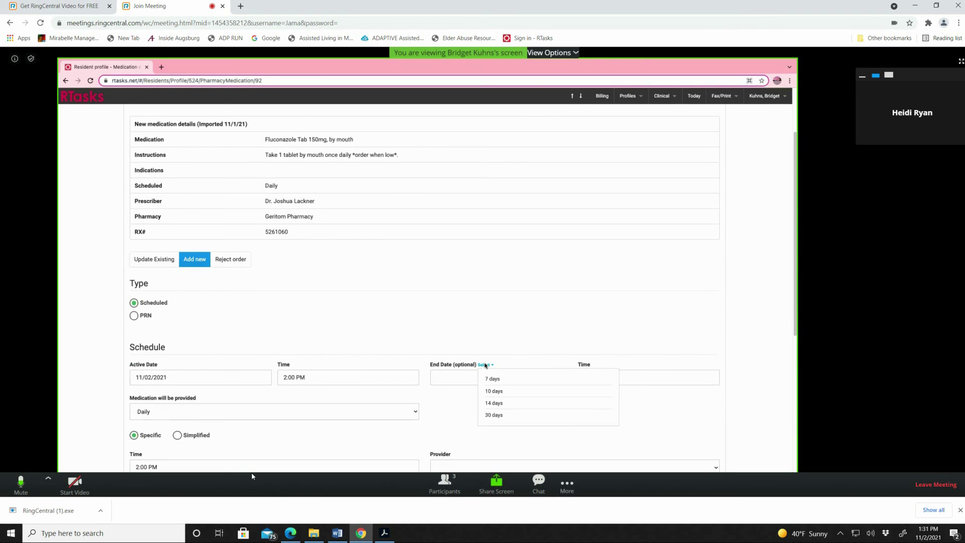
click(396, 378)
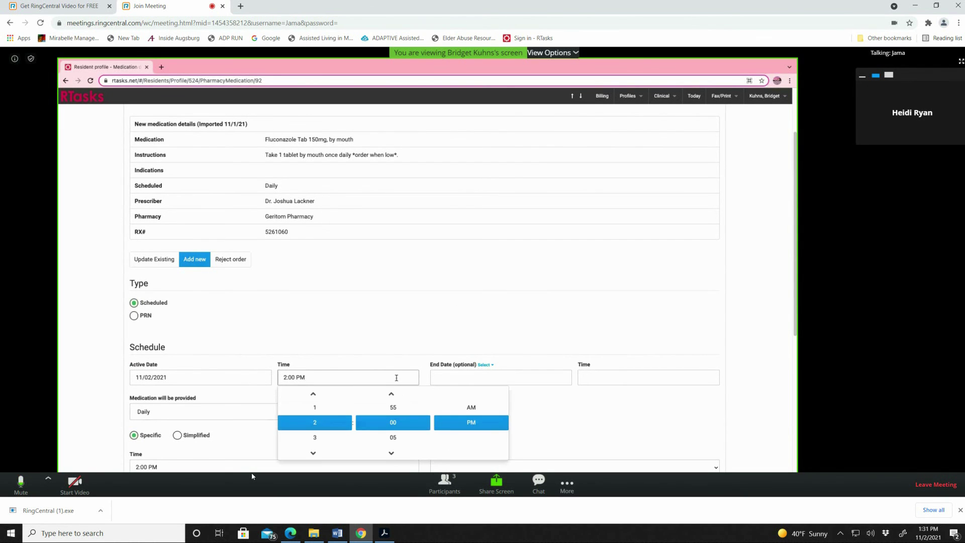
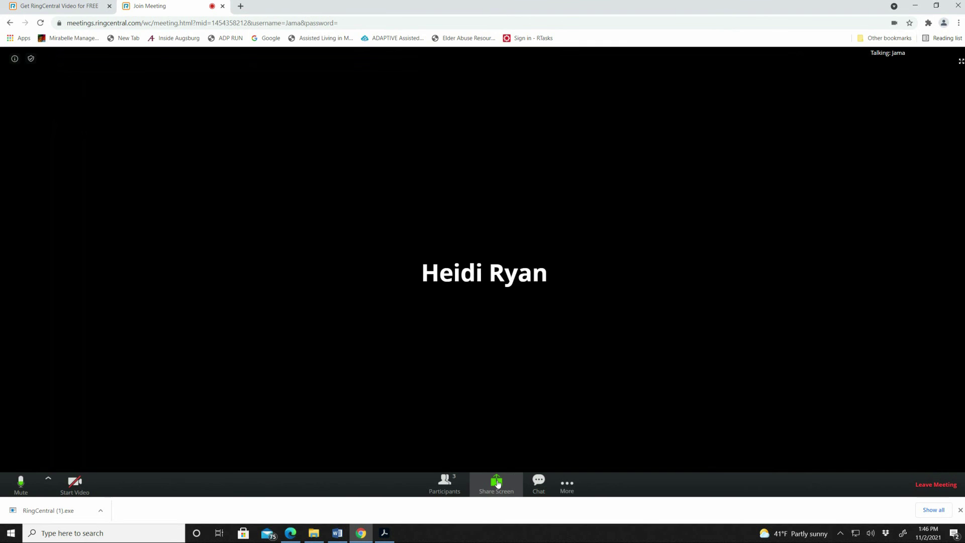
Step: Share the entire screen with the meeting participants
click(497, 482)
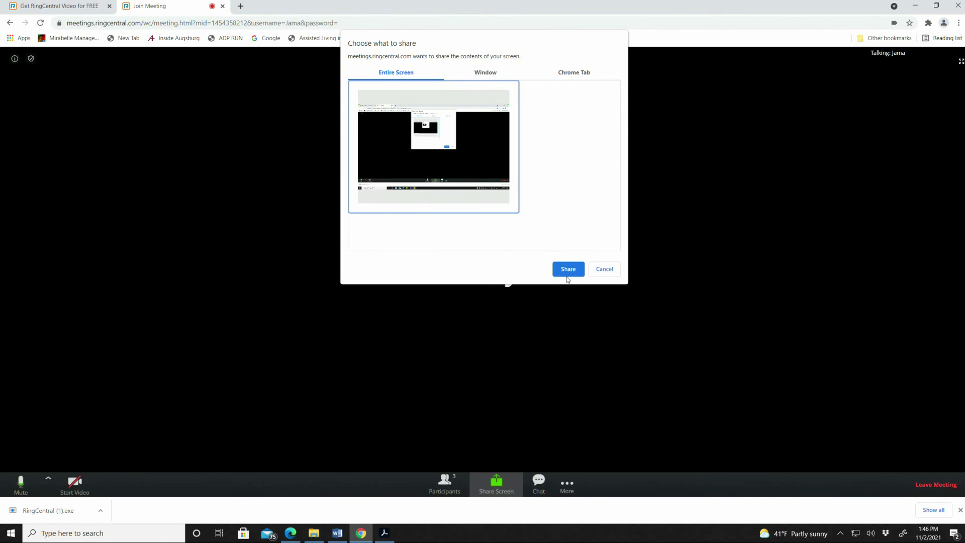
click(568, 269)
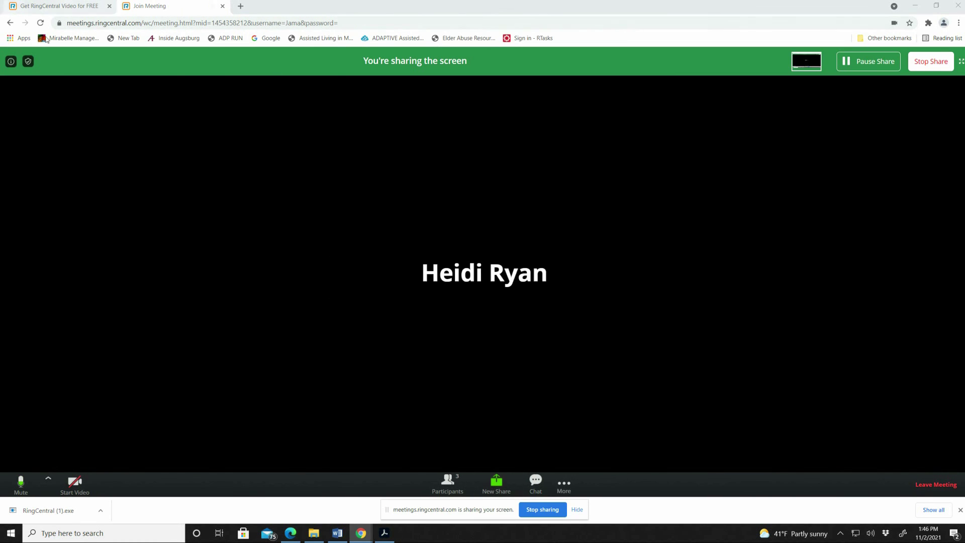
Step: Open the RTasks sign-in page, sign in with the administrator's username and password, and dismiss the offer to save the password
click(528, 41)
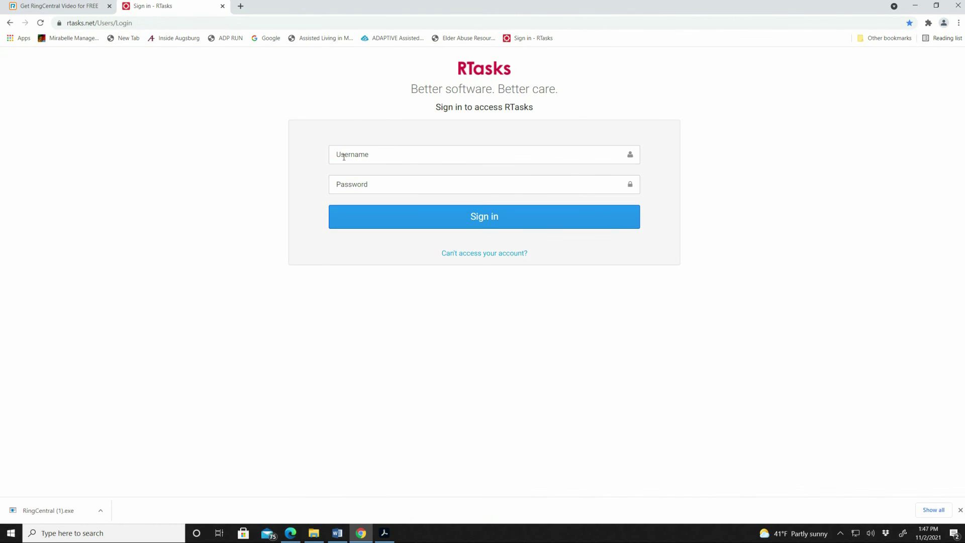
click(344, 156)
click(491, 217)
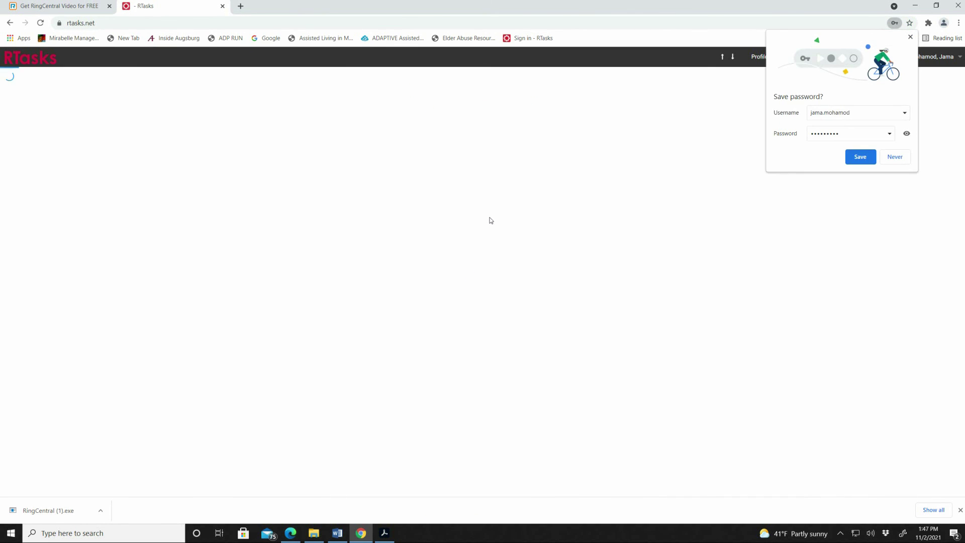
click(910, 37)
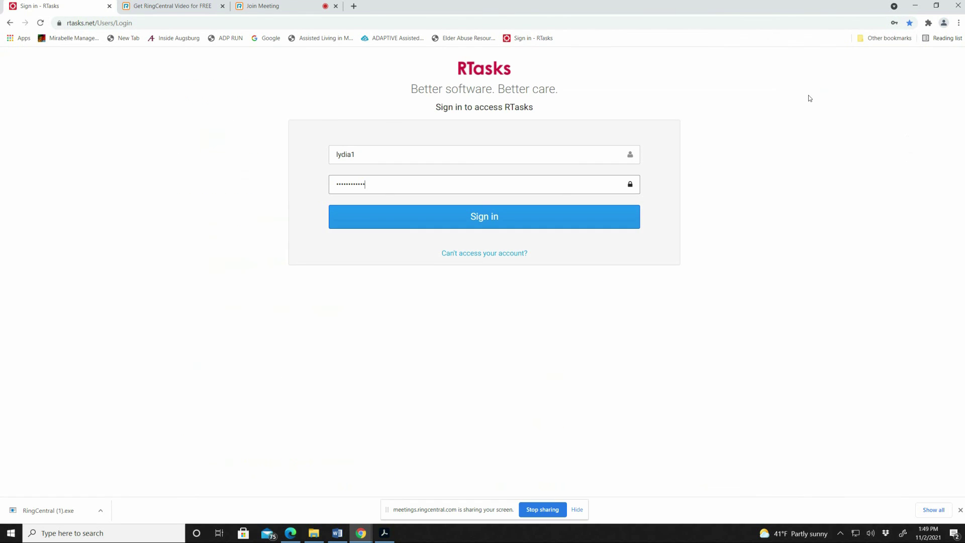
Step: Sign in to RTasks with the RN's username and password, and dismiss the offer to save the password
key(Return)
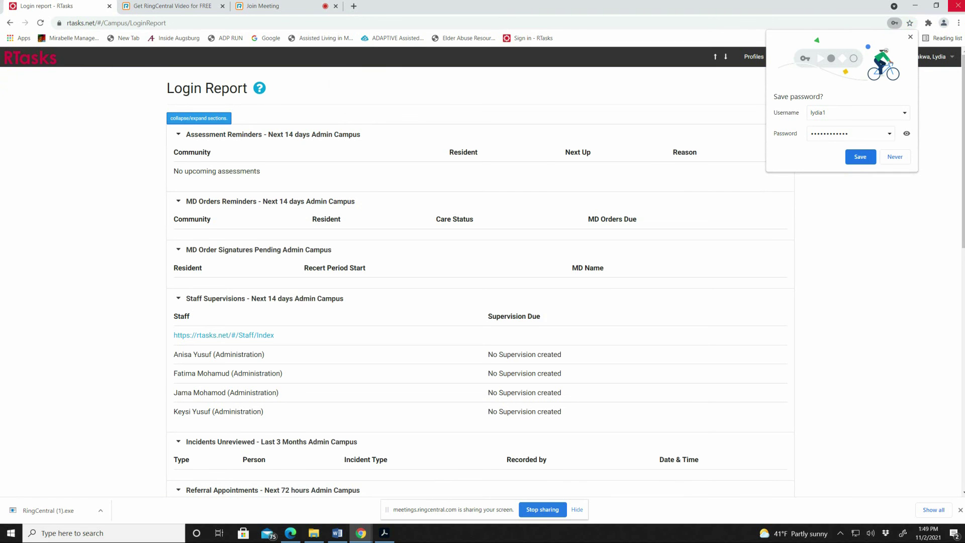
click(910, 37)
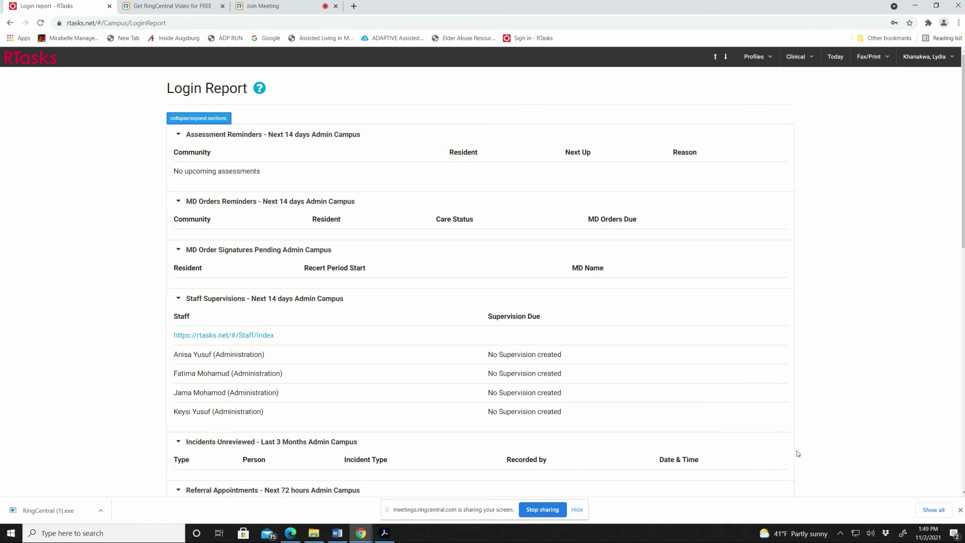
Step: Switch the RN's session from Admin Campus to the 15th Ave S campus
click(925, 57)
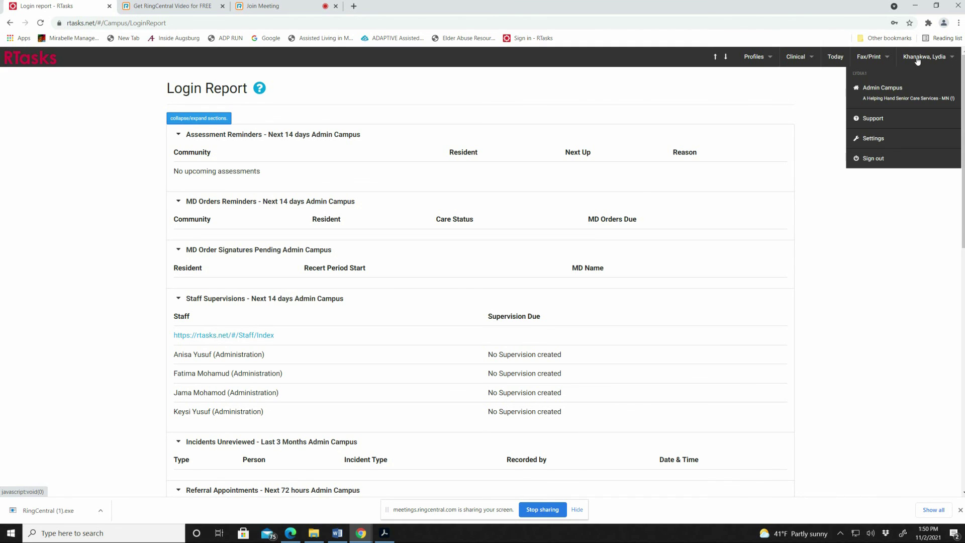
click(883, 94)
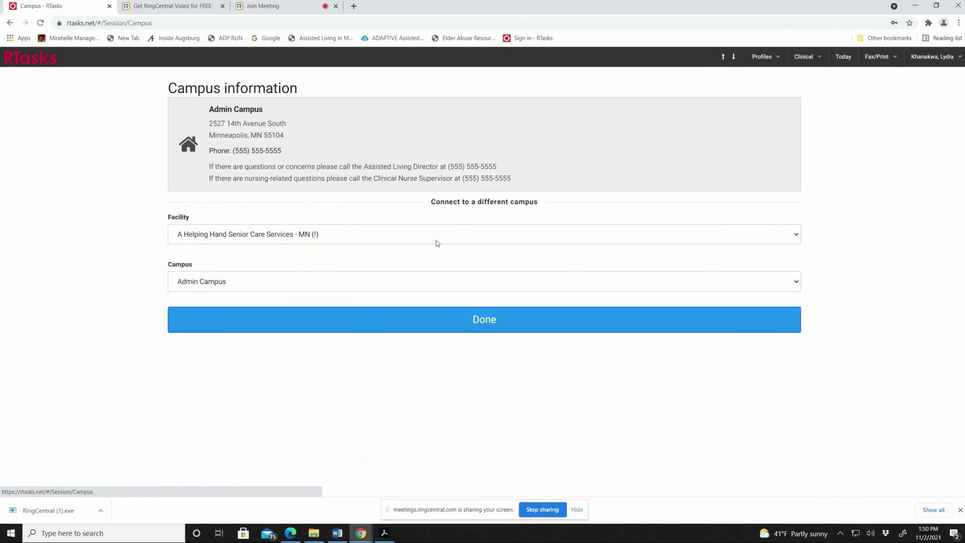
click(274, 282)
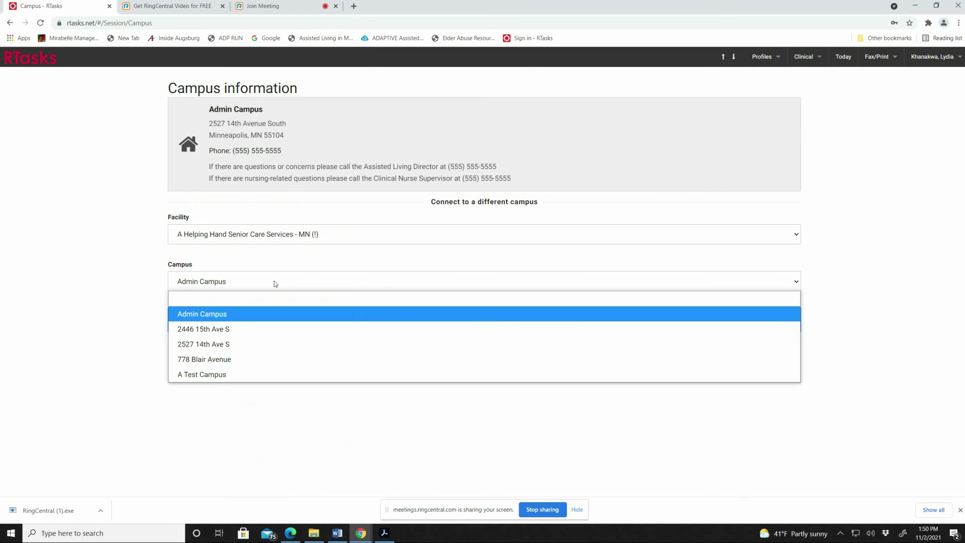
click(235, 334)
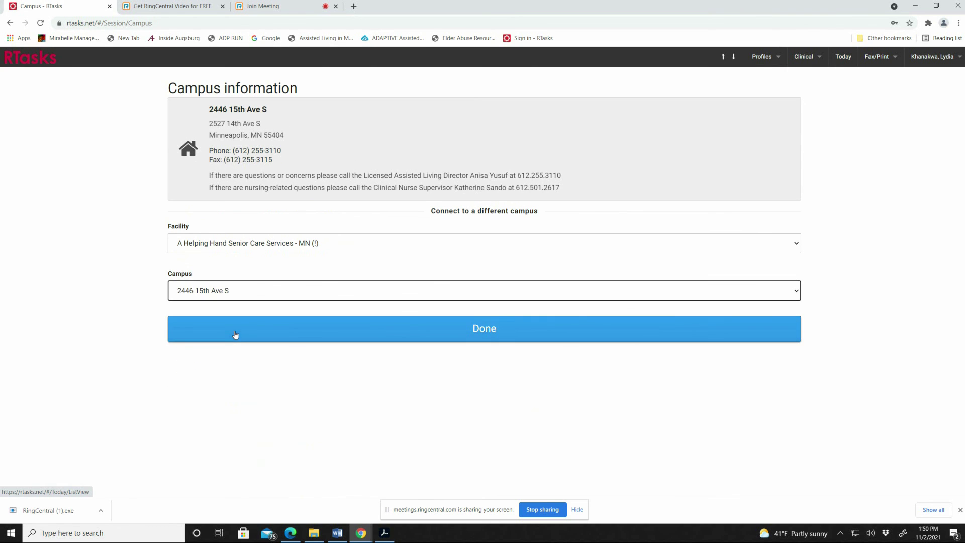
click(471, 331)
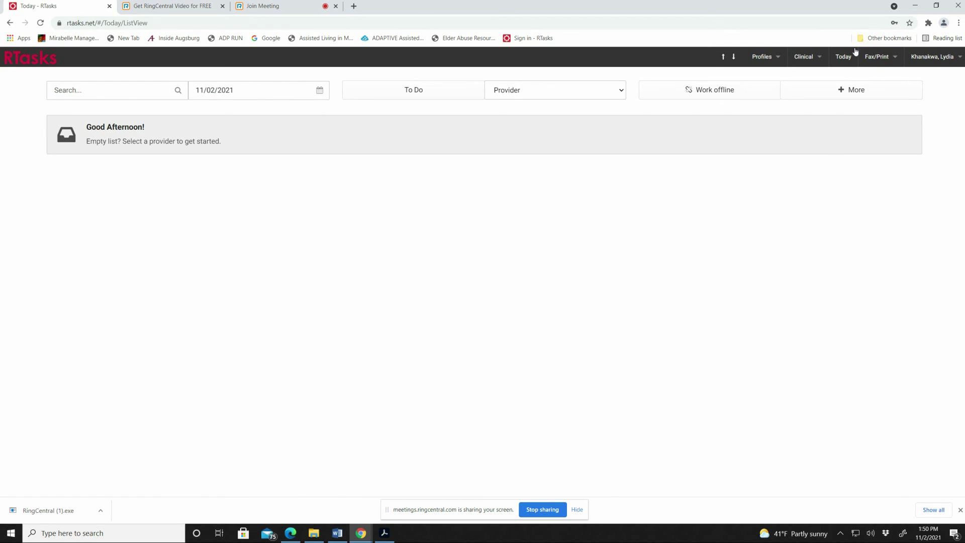
Step: Open the Unit 5 resident's profile and bring up the Pharmacy Connect medications requiring review
mouse_move(765, 58)
click(756, 77)
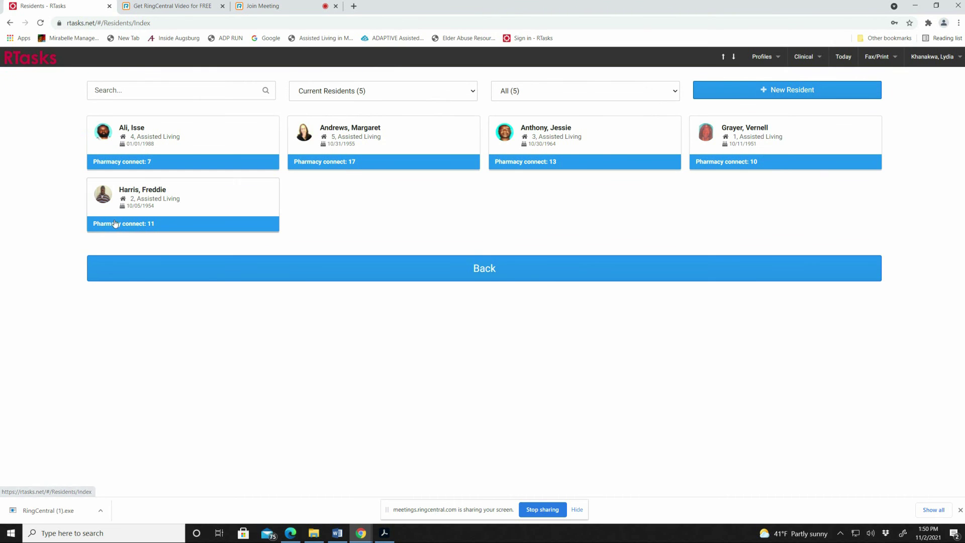
click(355, 131)
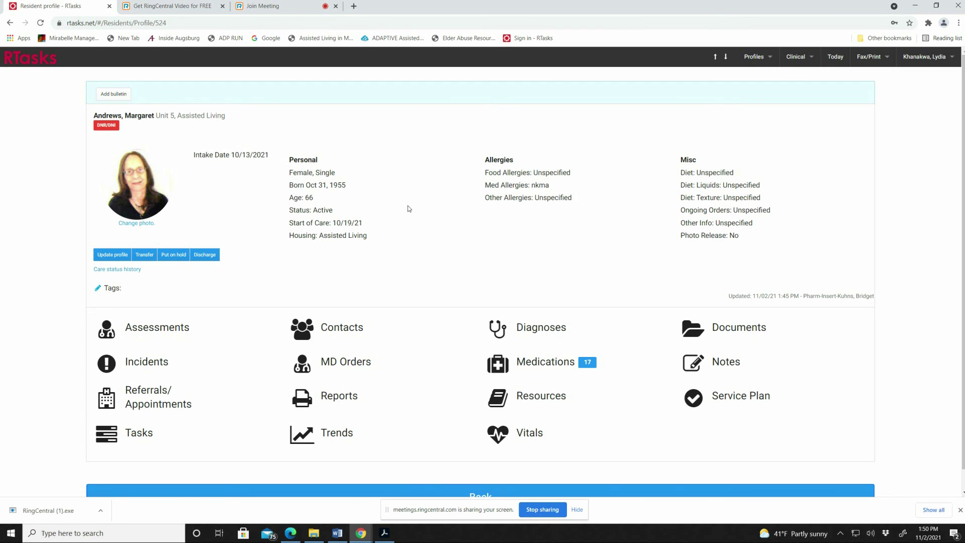
click(551, 365)
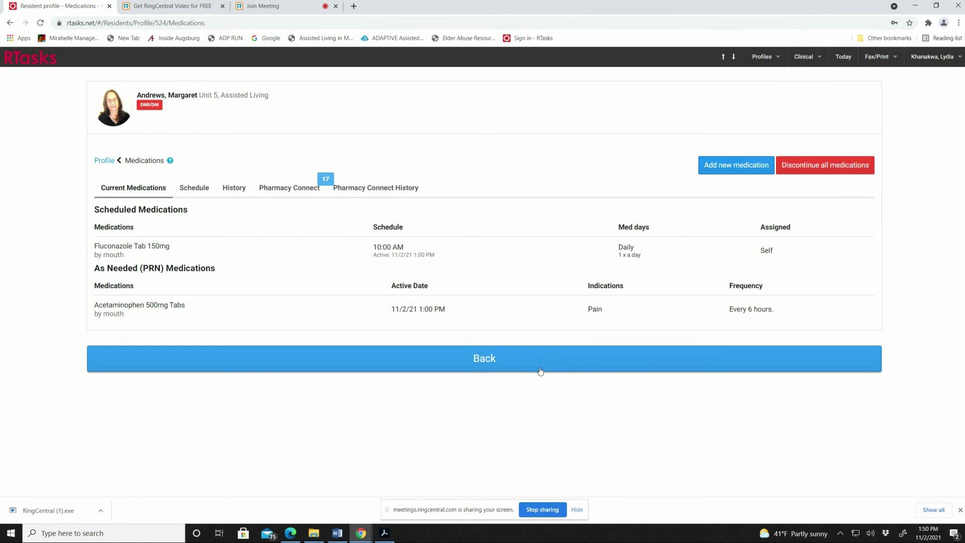
click(305, 191)
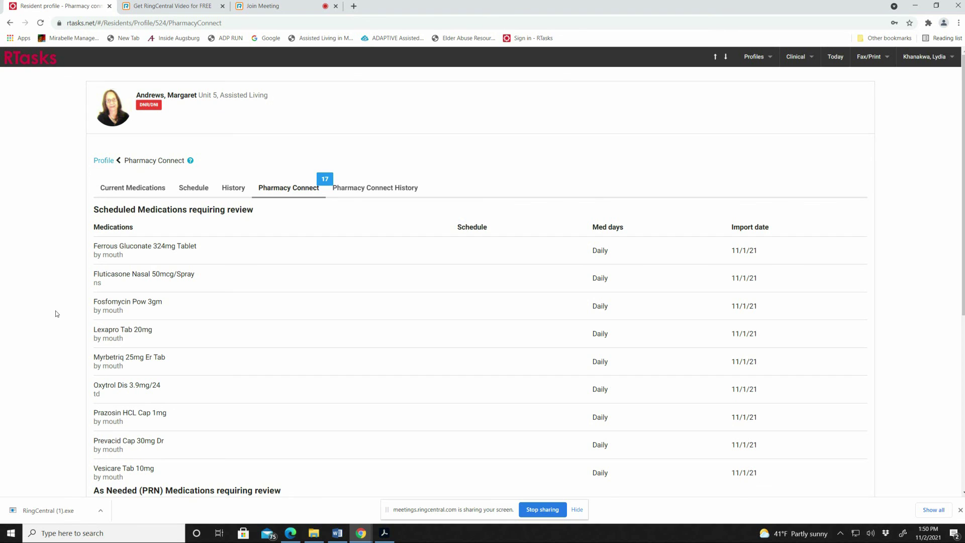
Step: Open the imported Fosfomycin Pow 3gm order and start adding it as a new medication
click(159, 301)
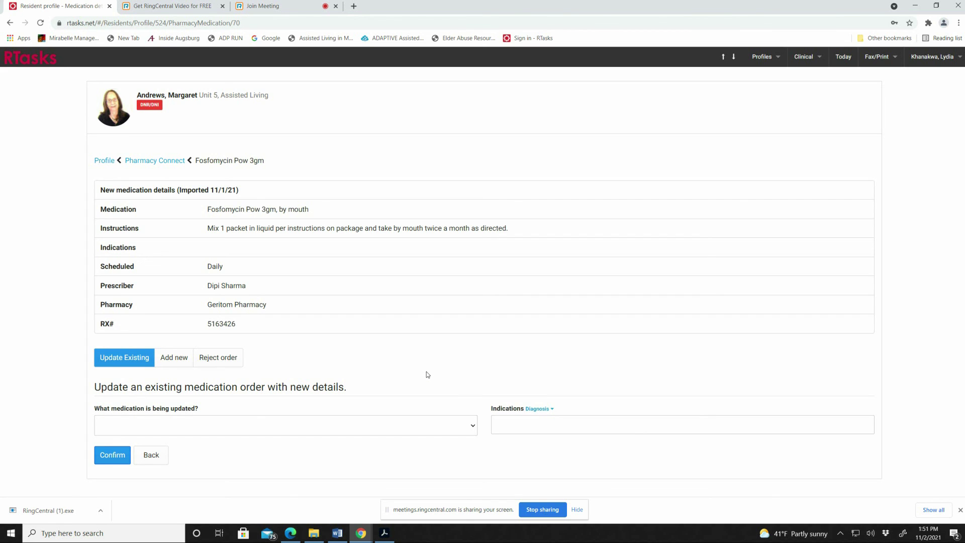
click(175, 357)
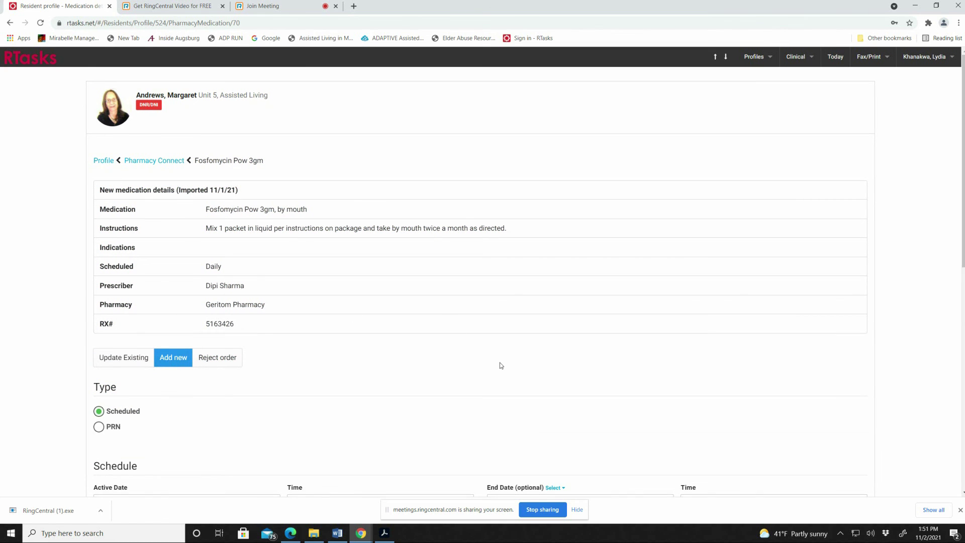
scroll(494, 355, down, 3)
scroll(492, 335, down, 3)
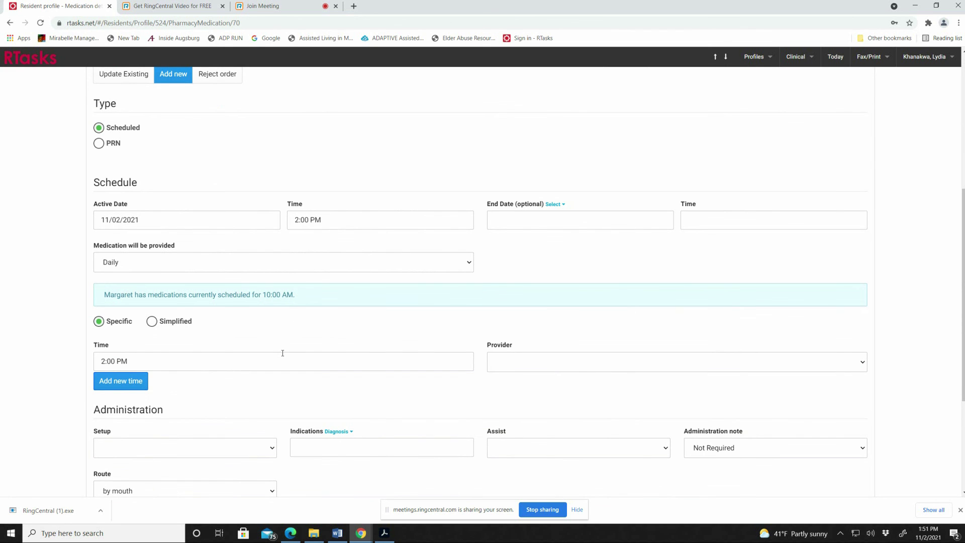
scroll(286, 352, up, 6)
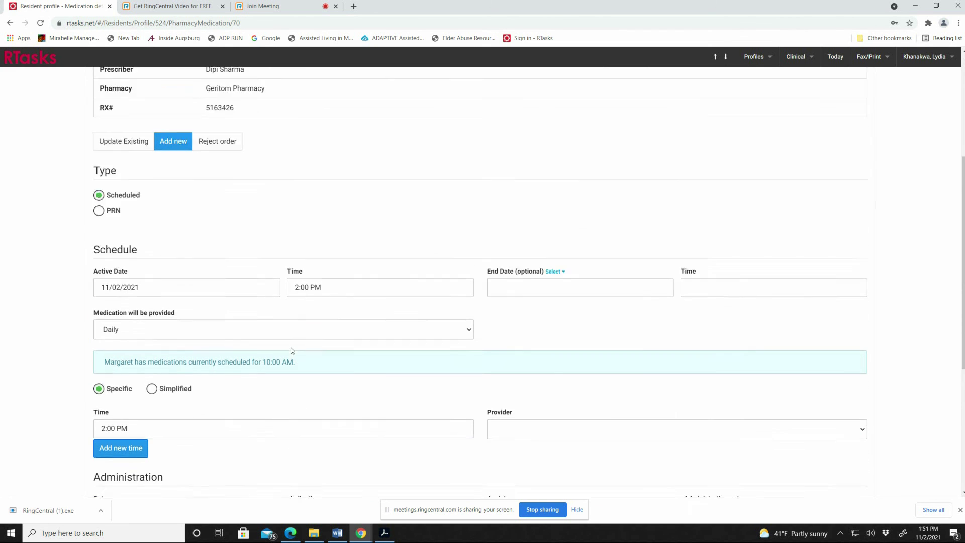
scroll(292, 350, down, 3)
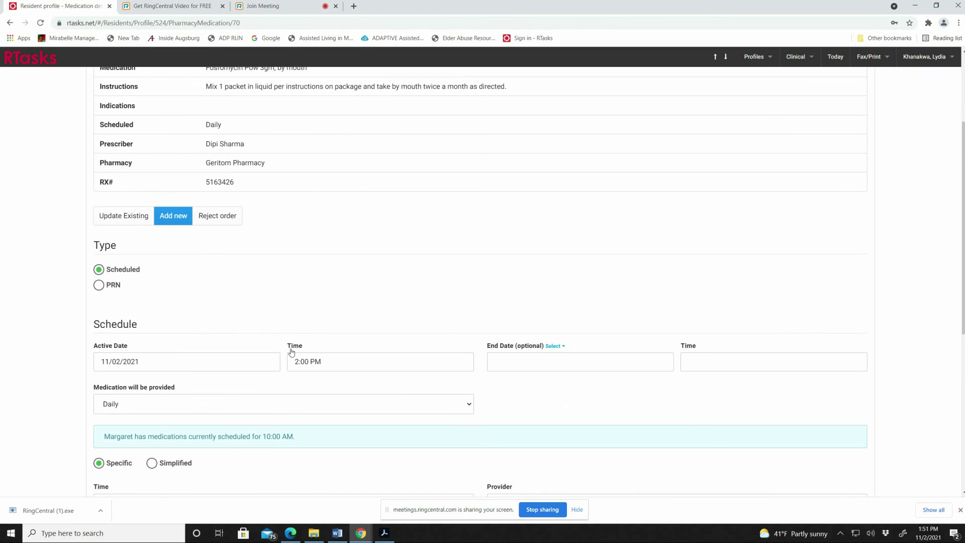
scroll(291, 352, down, 2)
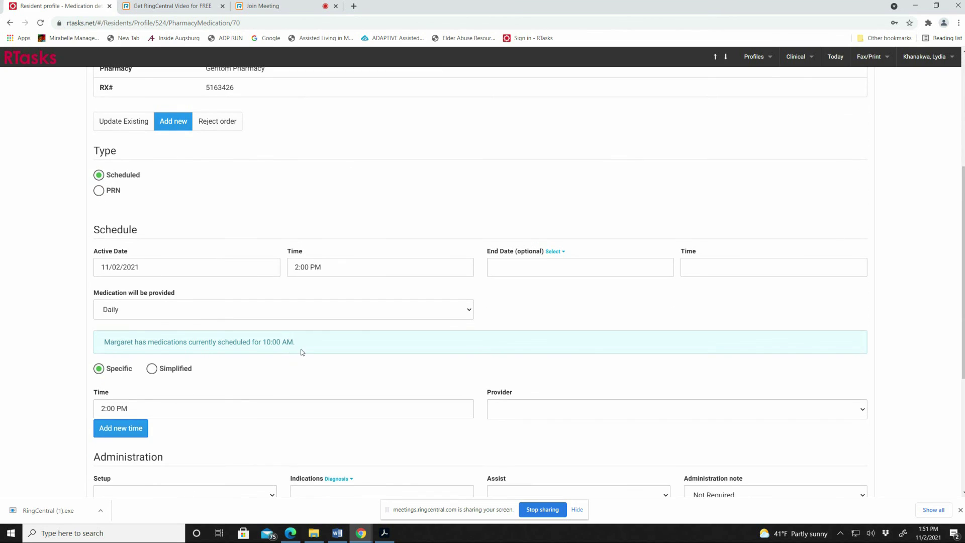
Step: Try the Monthly, X days on/Y days off and Every X days frequencies for the Fosfomycin order
click(468, 310)
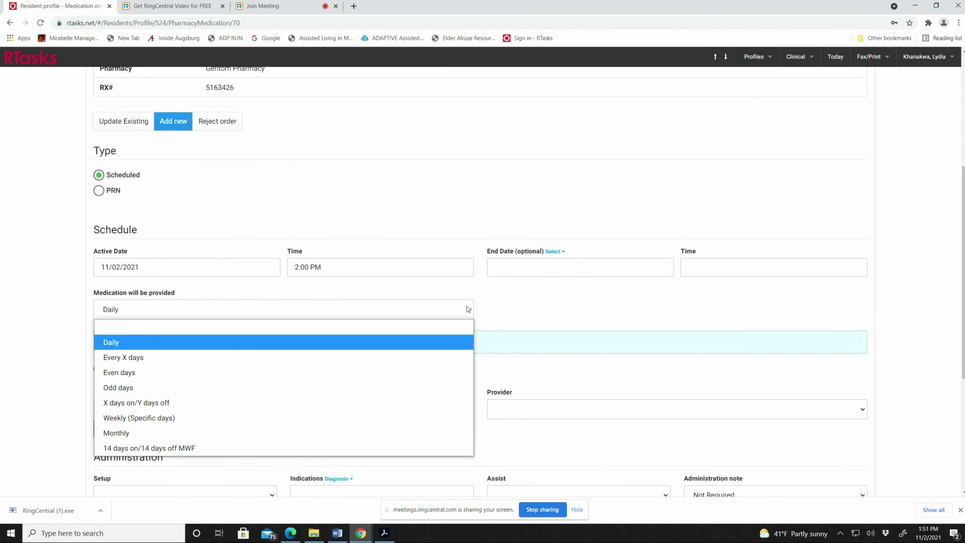
click(113, 433)
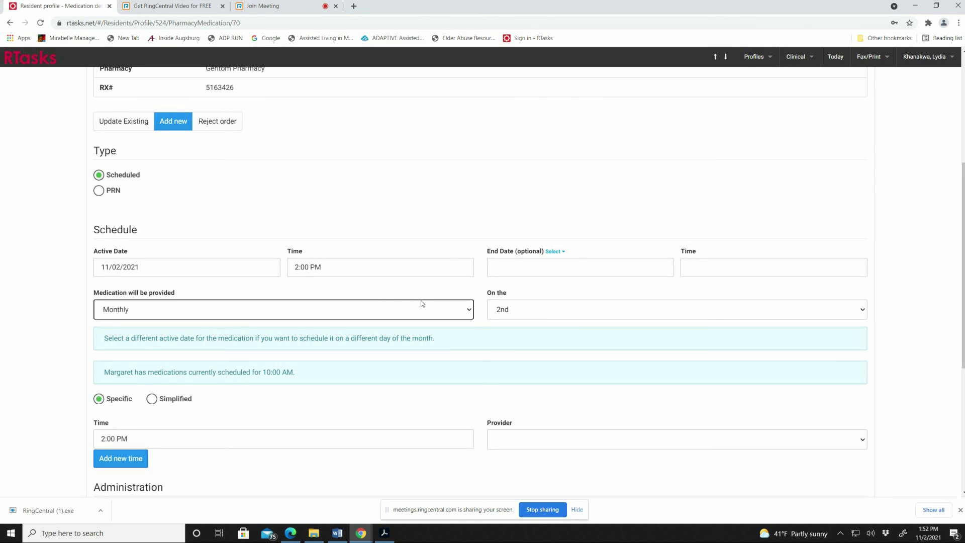
click(468, 310)
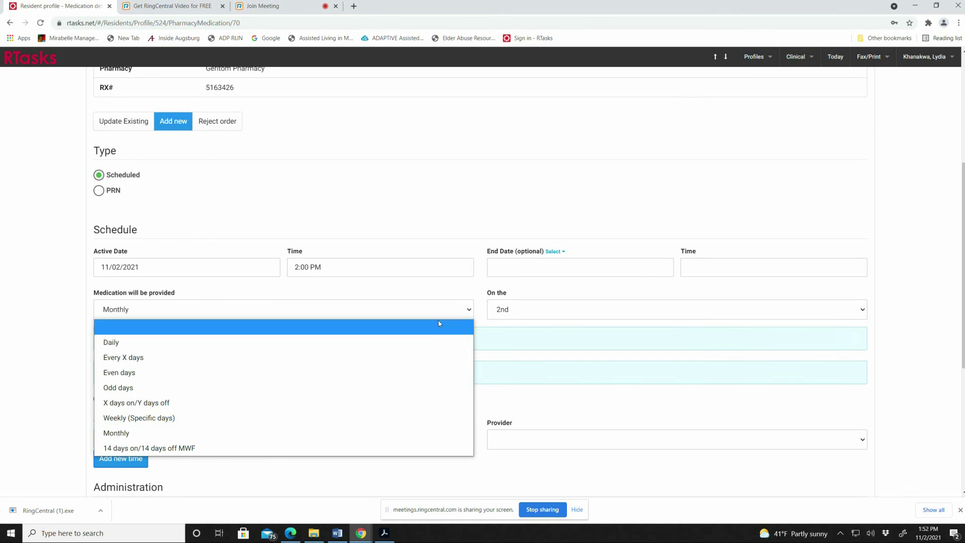
click(319, 435)
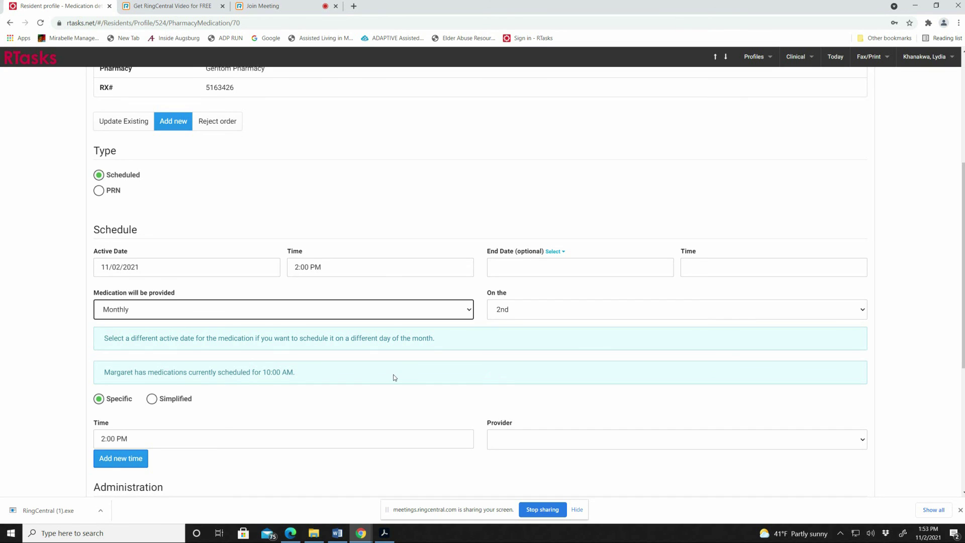
click(444, 311)
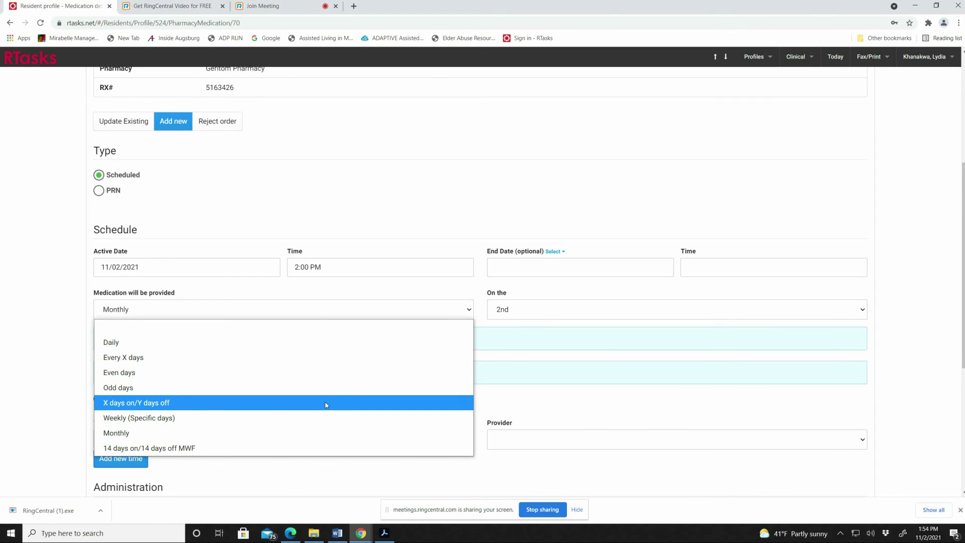
click(326, 405)
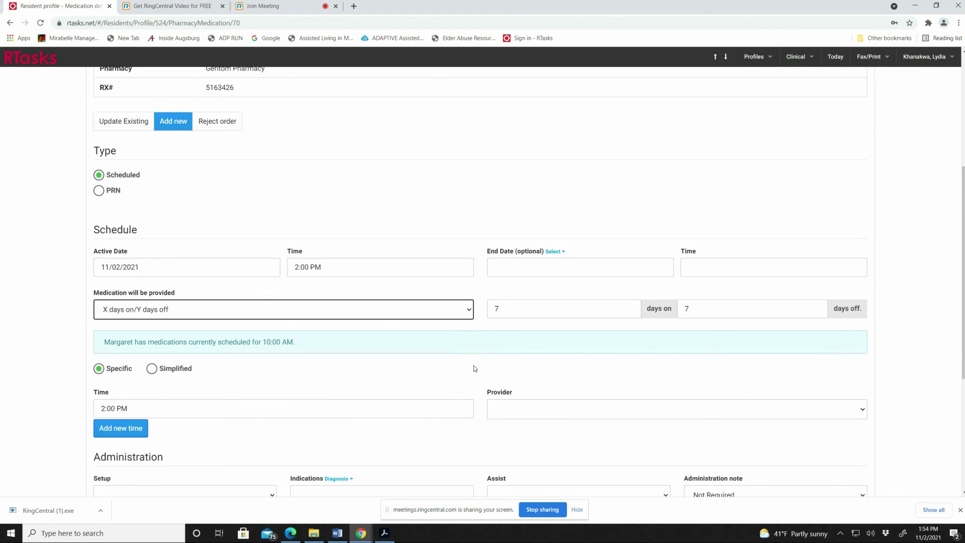
click(454, 312)
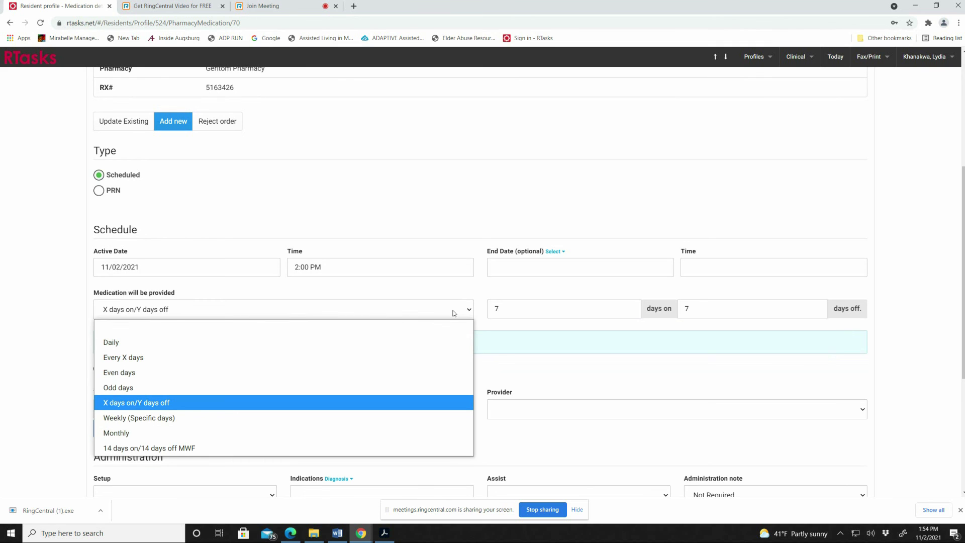
click(339, 357)
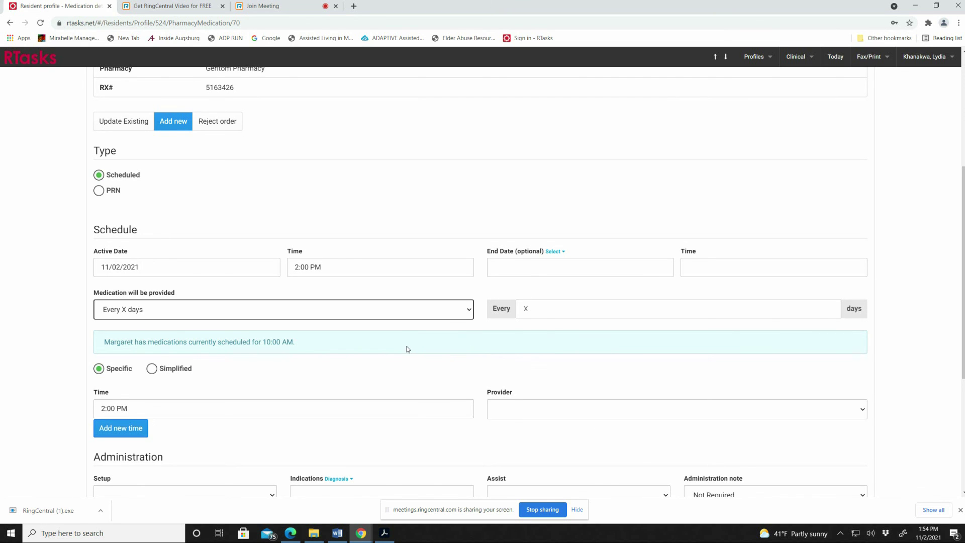
Step: Check the administration settings of the new Fosfomycin medication, and cancel the entry without saving
scroll(399, 348, up, 2)
scroll(477, 366, down, 5)
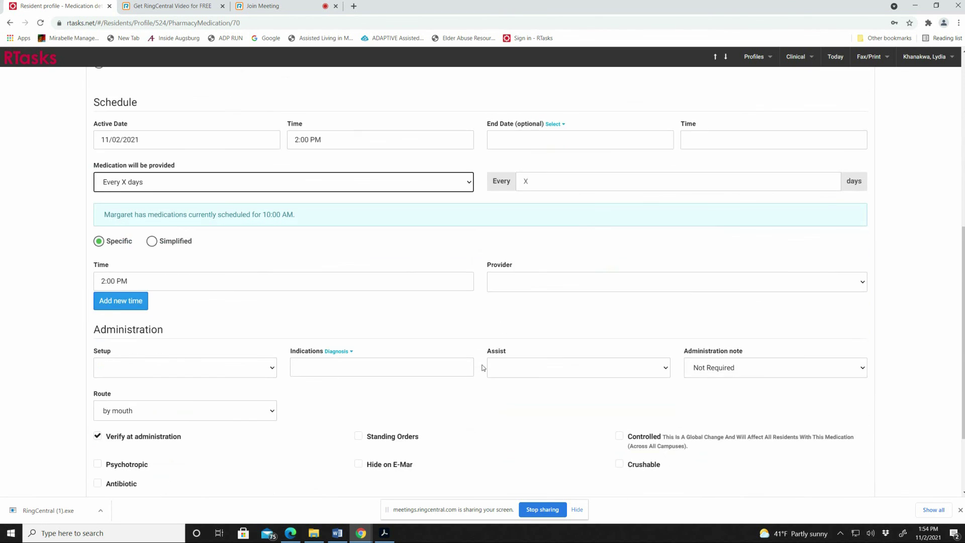
scroll(477, 367, down, 2)
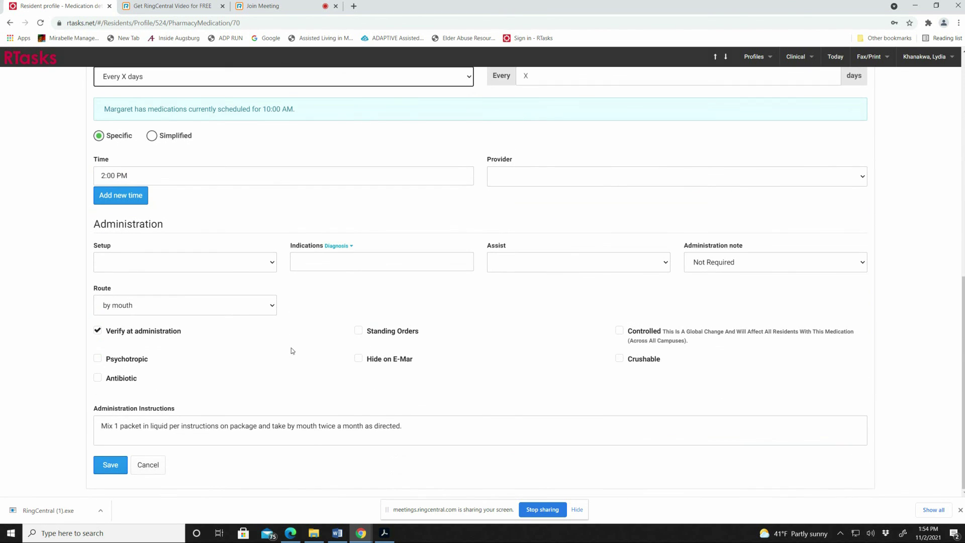
click(161, 468)
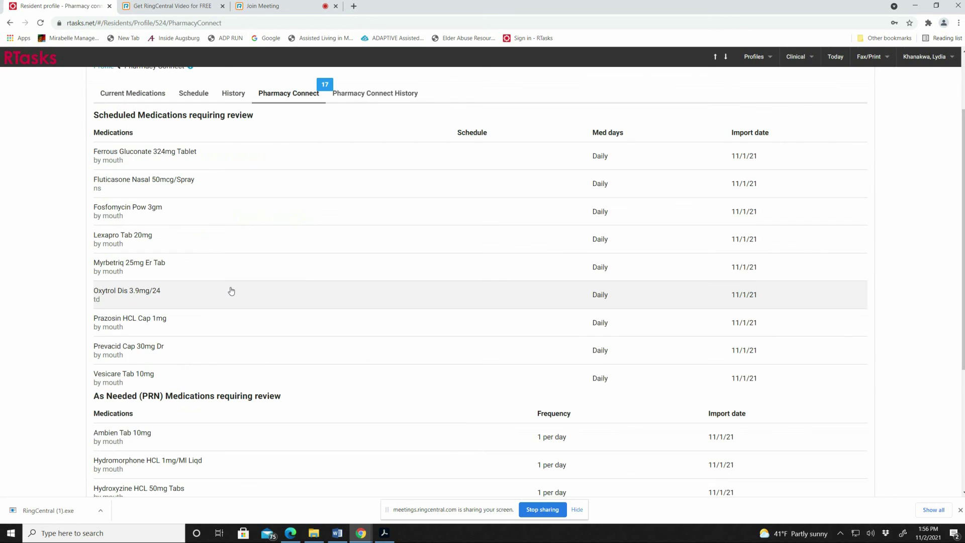
Step: Open the Unit 2 resident's profile and bring up the Pharmacy Connect medications requiring review
scroll(342, 308, up, 2)
click(767, 60)
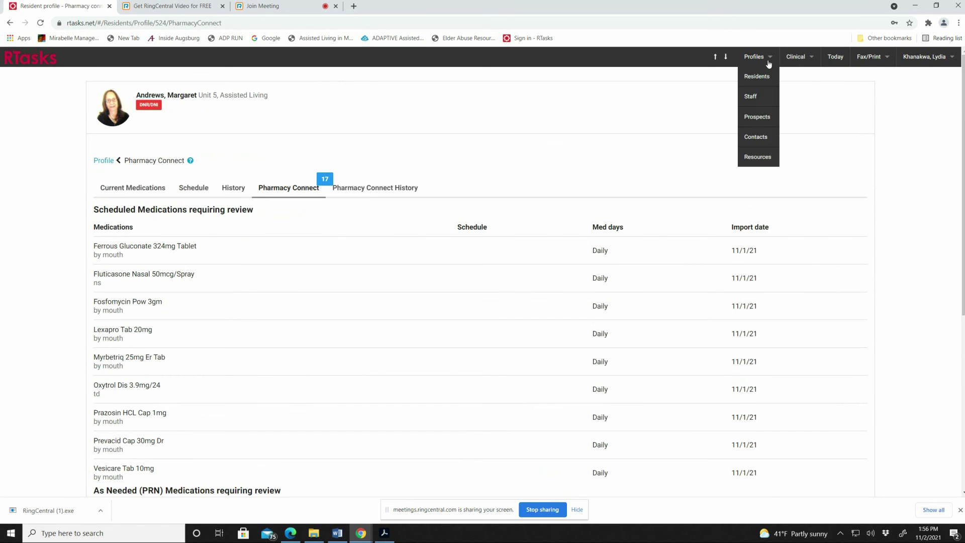
click(768, 77)
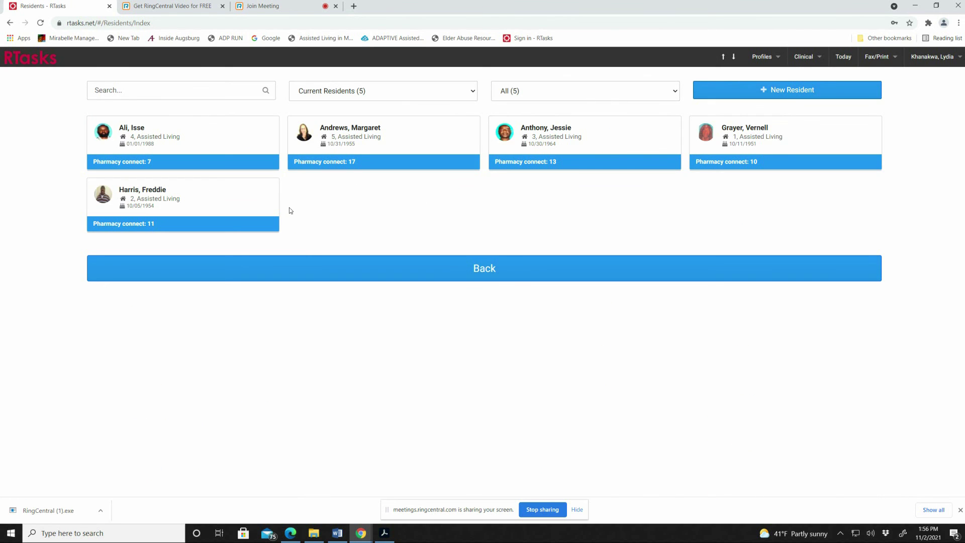
click(177, 200)
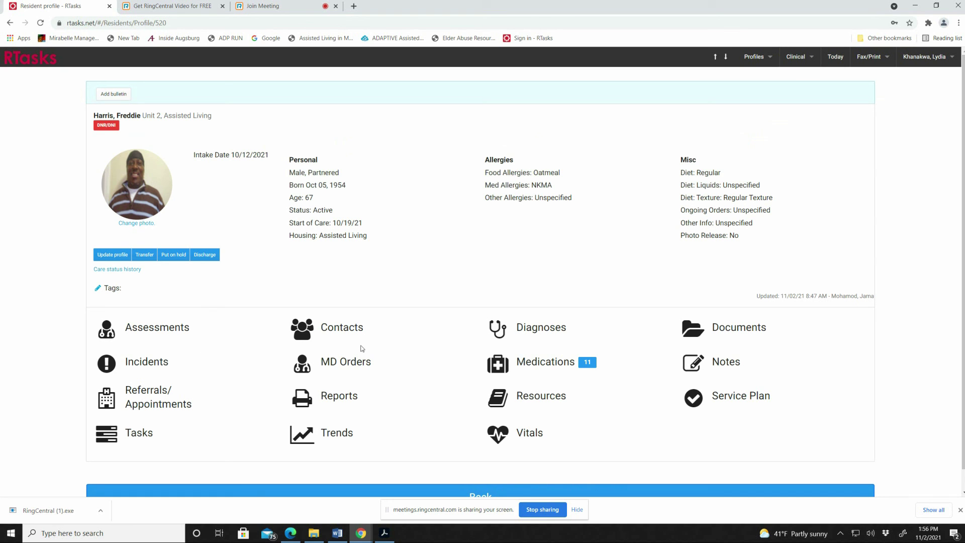
click(544, 359)
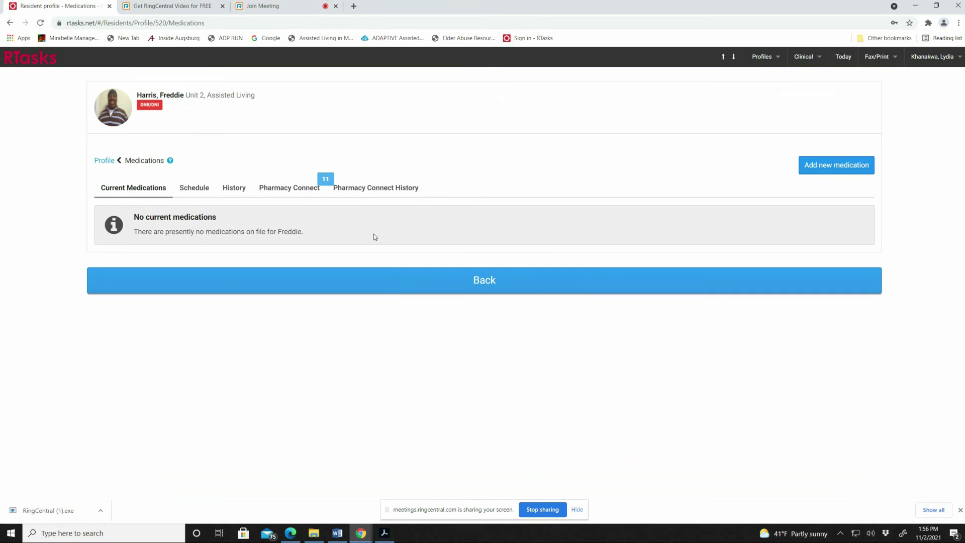
click(304, 189)
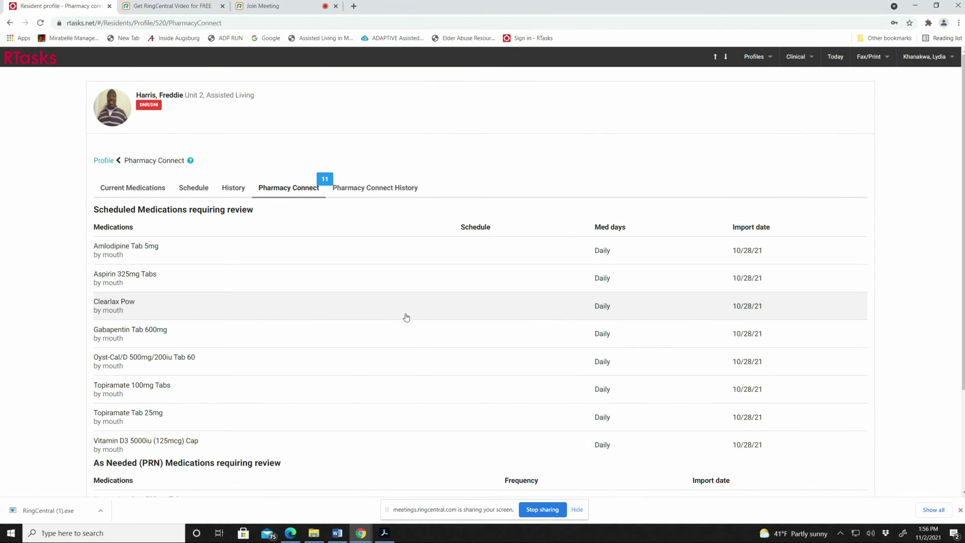
Step: Open the imported Aspirin 325mg Tabs order and start adding it as a new medication
click(350, 287)
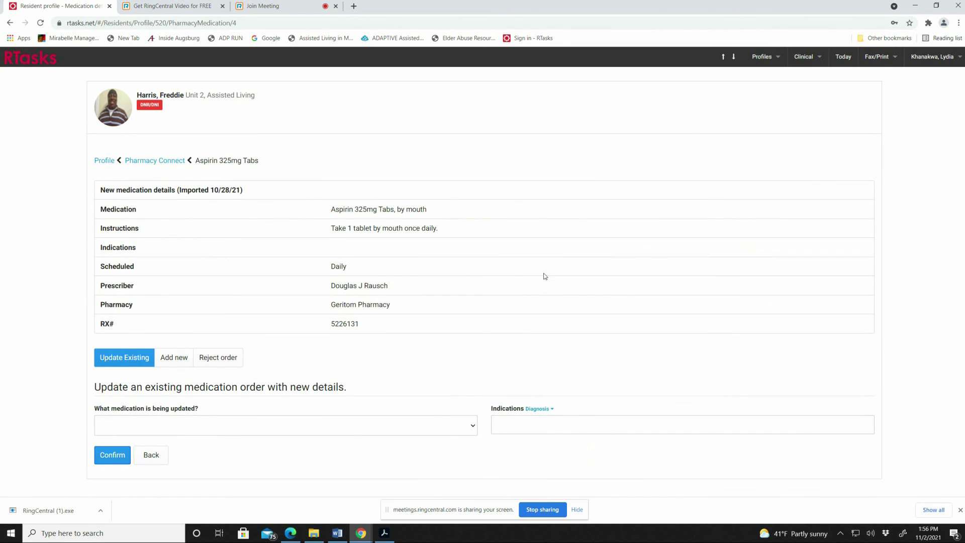
click(178, 360)
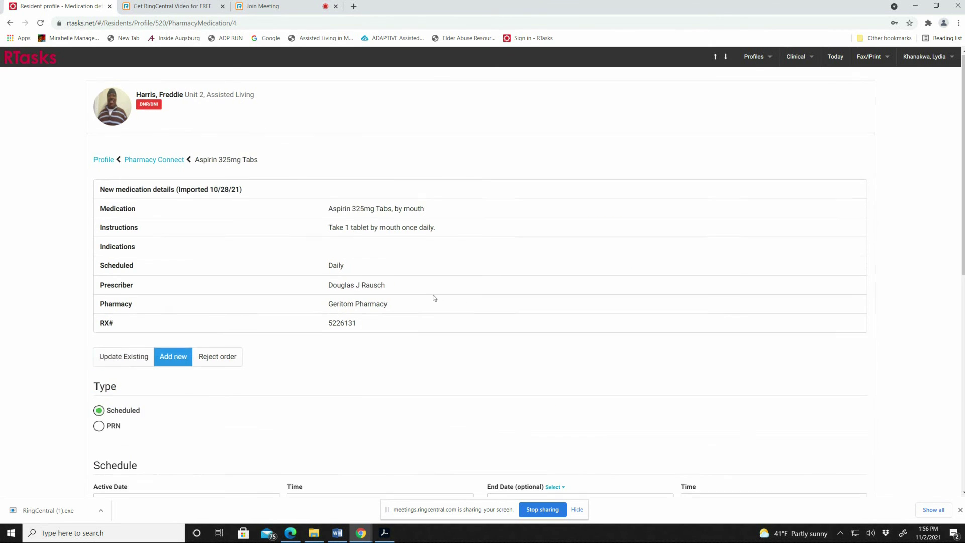
scroll(433, 300, down, 5)
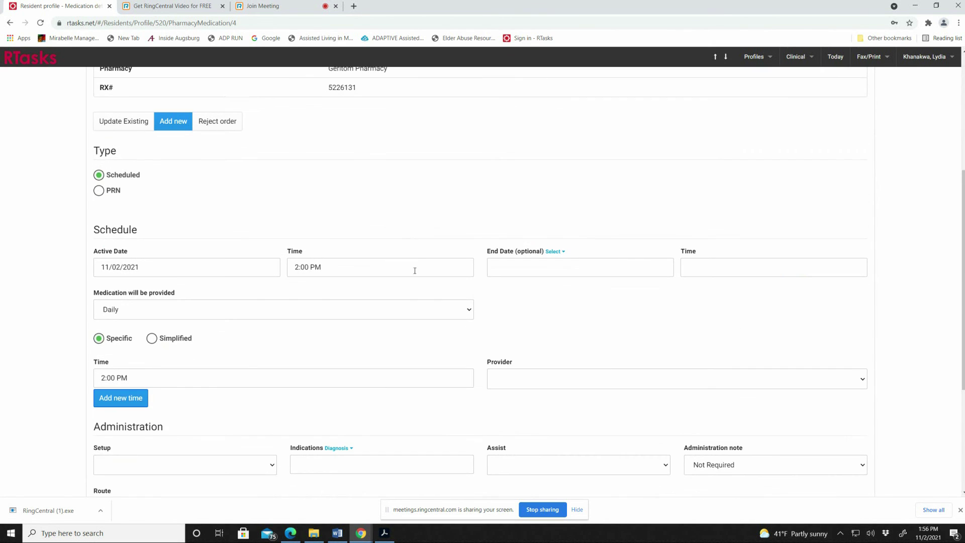
click(342, 268)
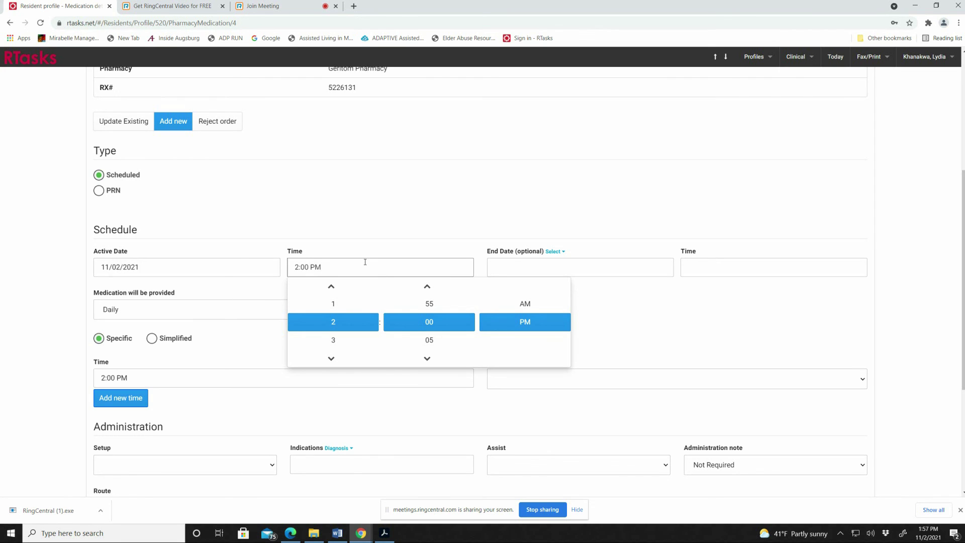
click(667, 320)
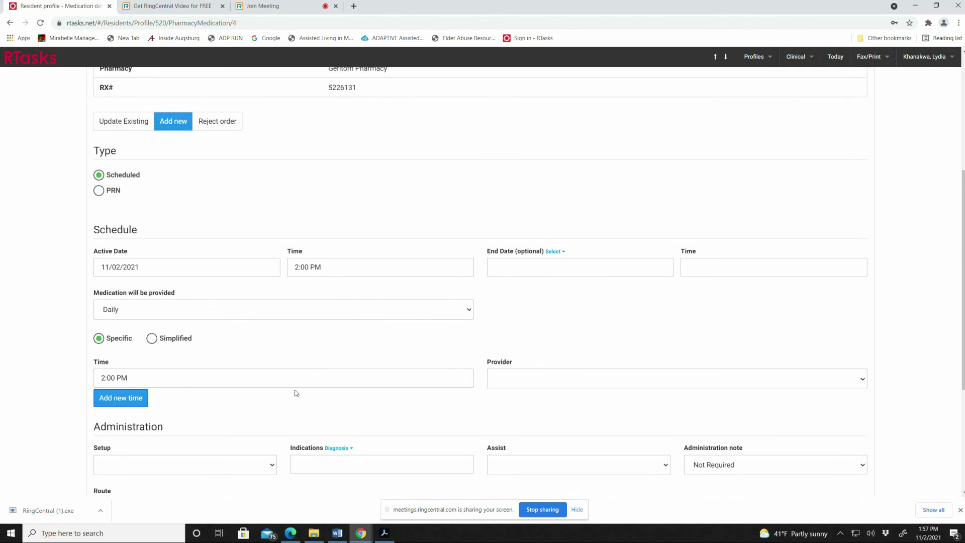
Step: Set the aspirin's specific daily administration time to 8:00 AM
click(121, 376)
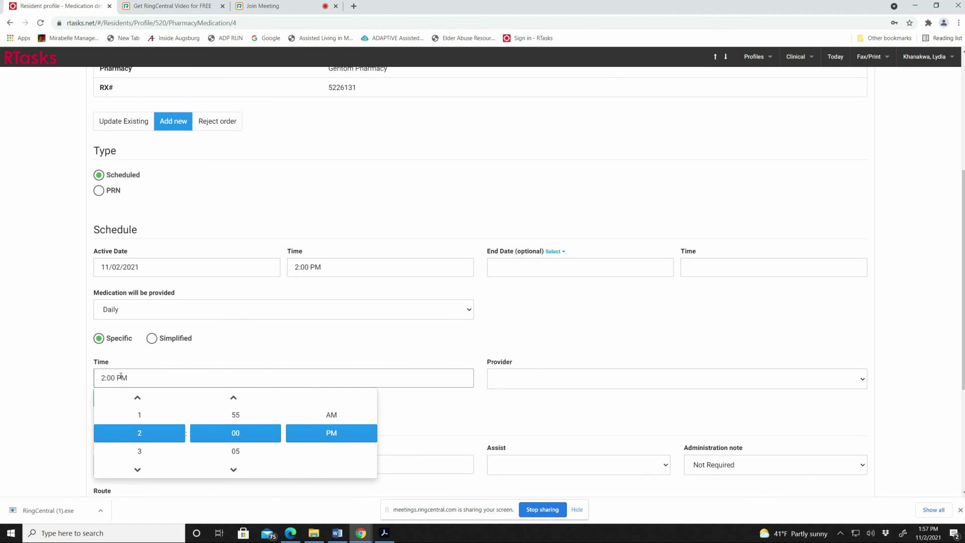
key(BackSpace)
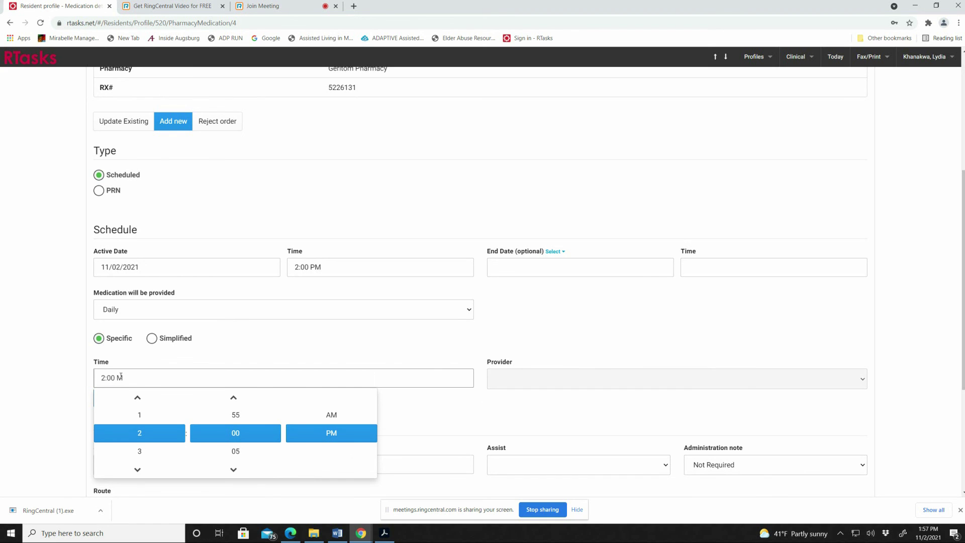
text(a)
key(BackSpace)
text(A)
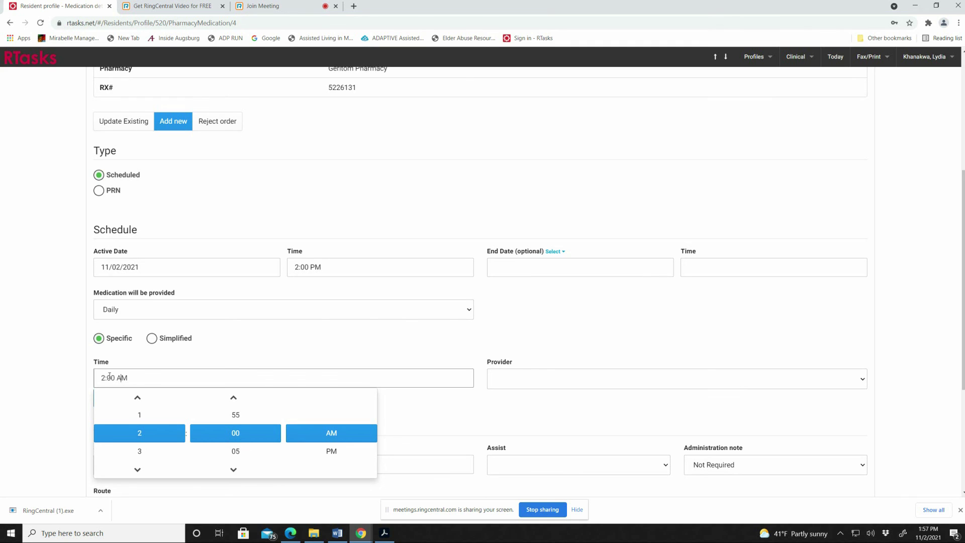
key(BackSpace)
key(BackSpace)
text(8)
scroll(336, 246, down, 2)
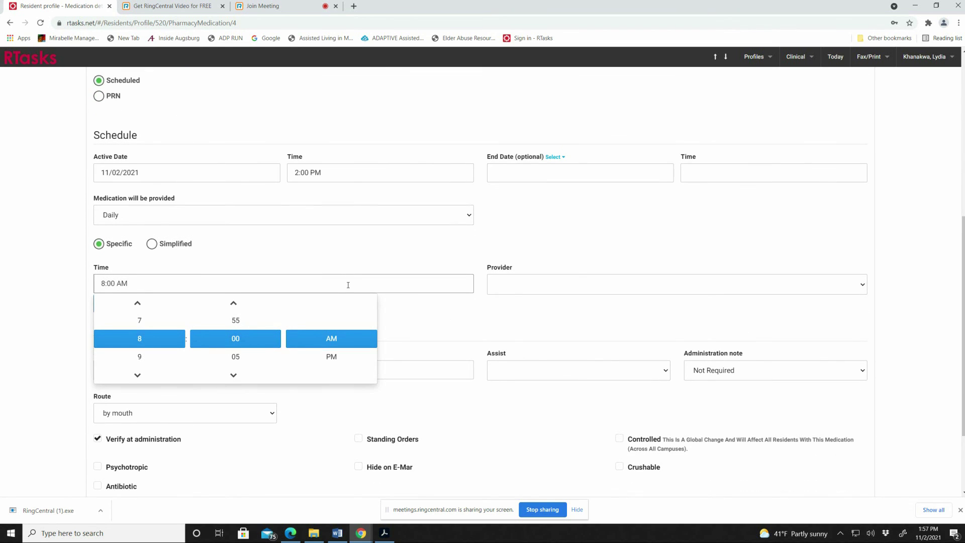
click(362, 337)
click(357, 323)
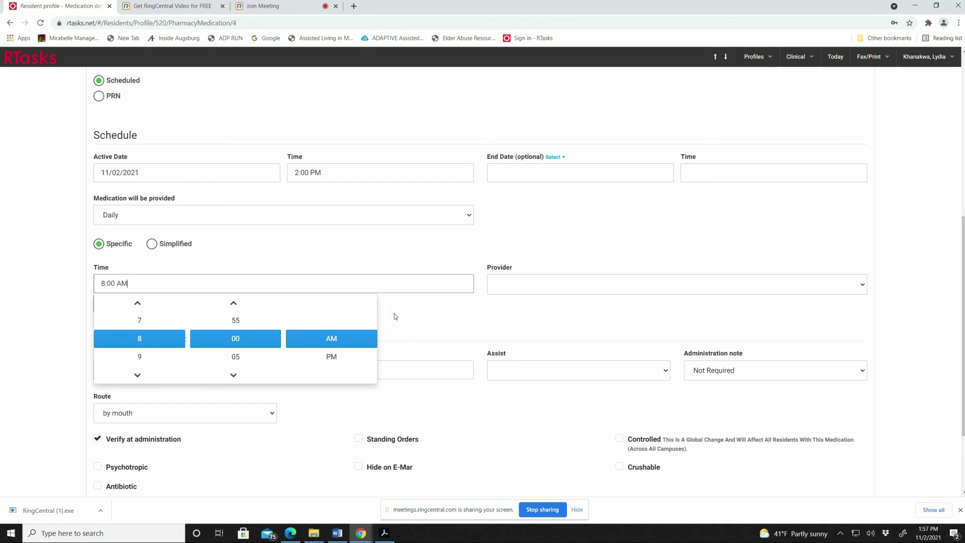
click(457, 315)
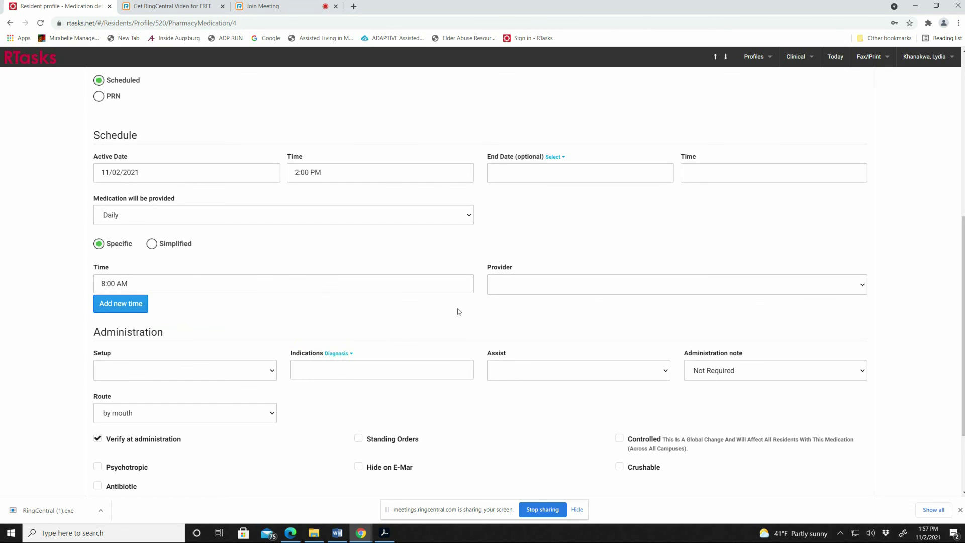
Step: Set the aspirin's administration setup to Nurse
click(261, 370)
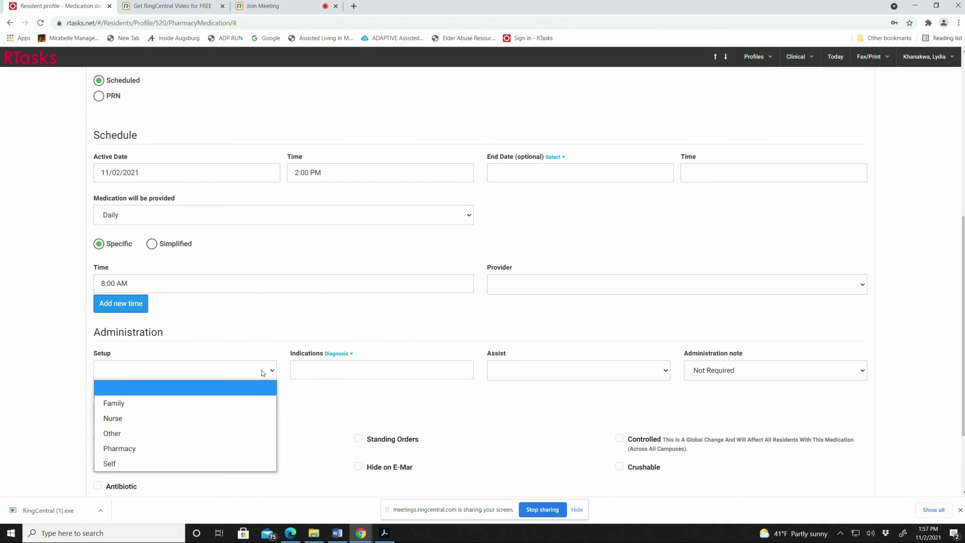
click(201, 419)
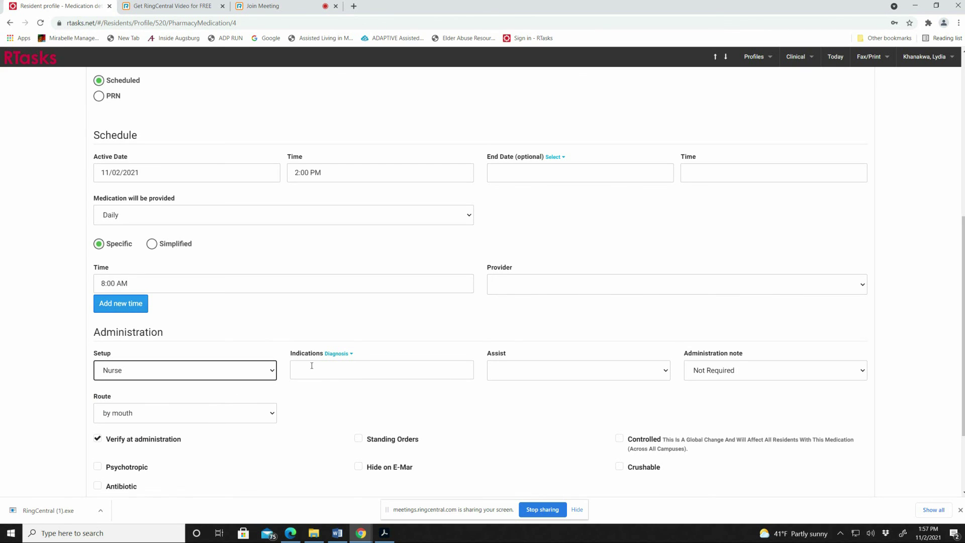
Step: Assign the RN as provider for the aspirin's 8:00 AM dose
click(273, 372)
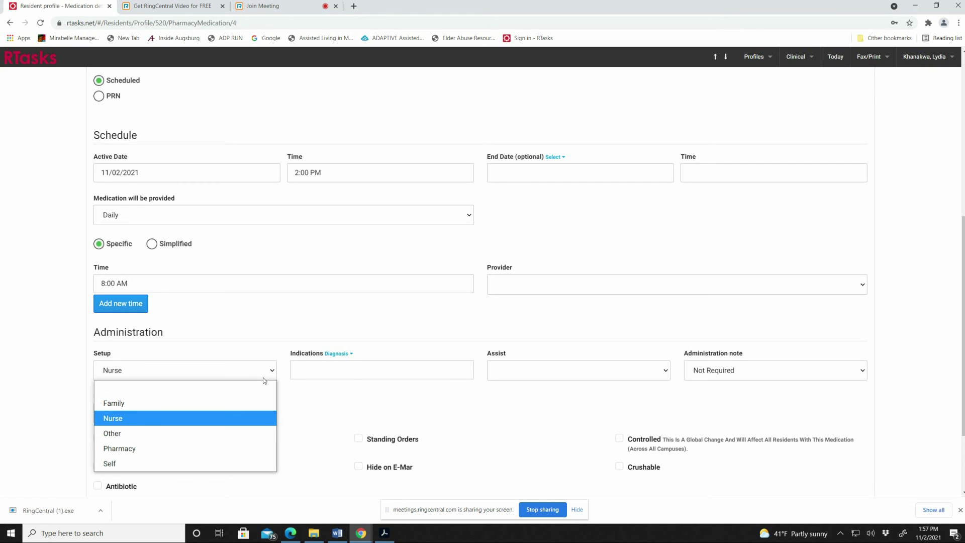
click(502, 283)
click(502, 284)
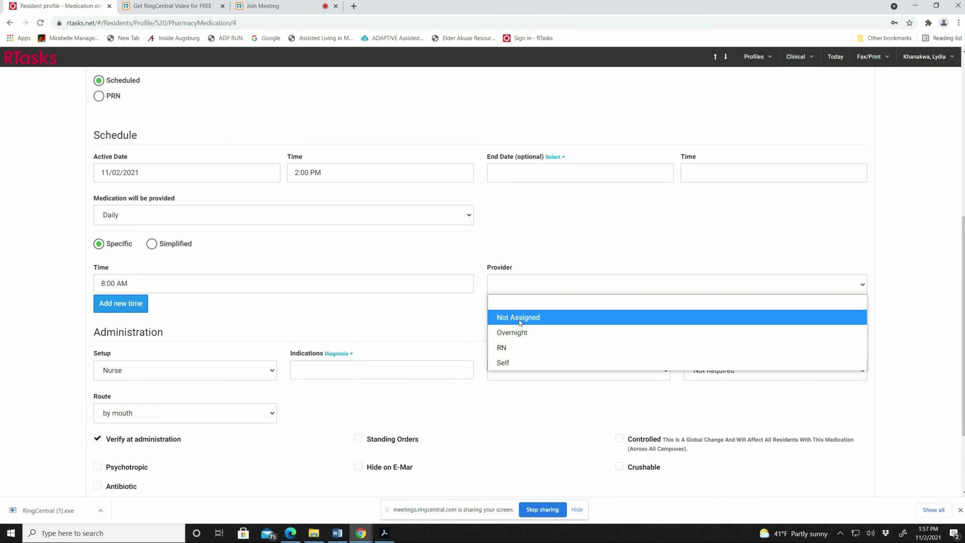
click(522, 352)
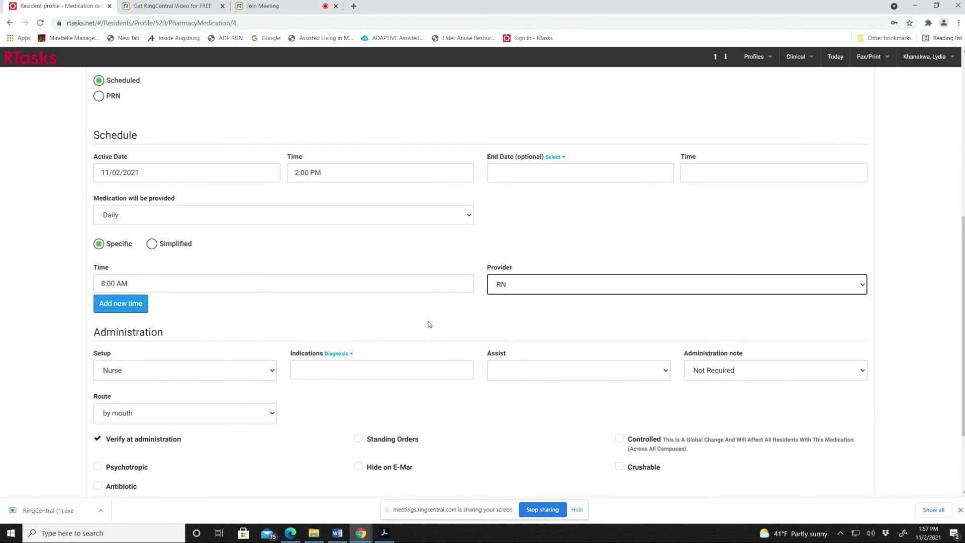
Step: Change the provider for the aspirin's 8:00 AM dose to Overnight
scroll(388, 309, down, 2)
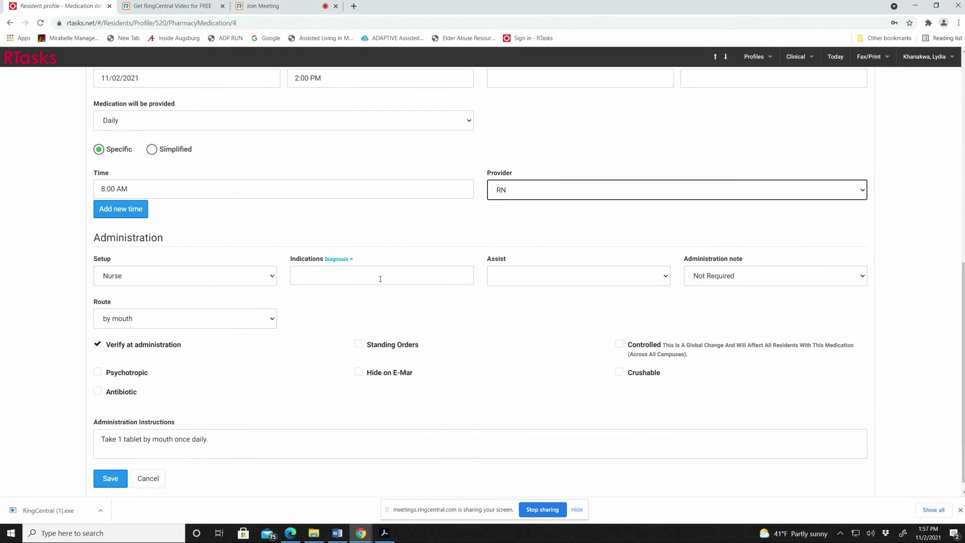
click(795, 191)
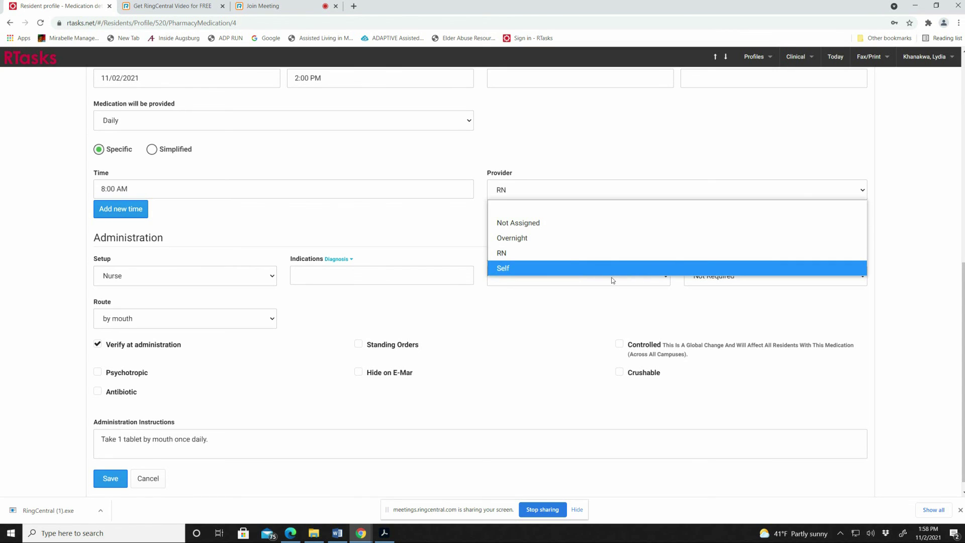
click(552, 240)
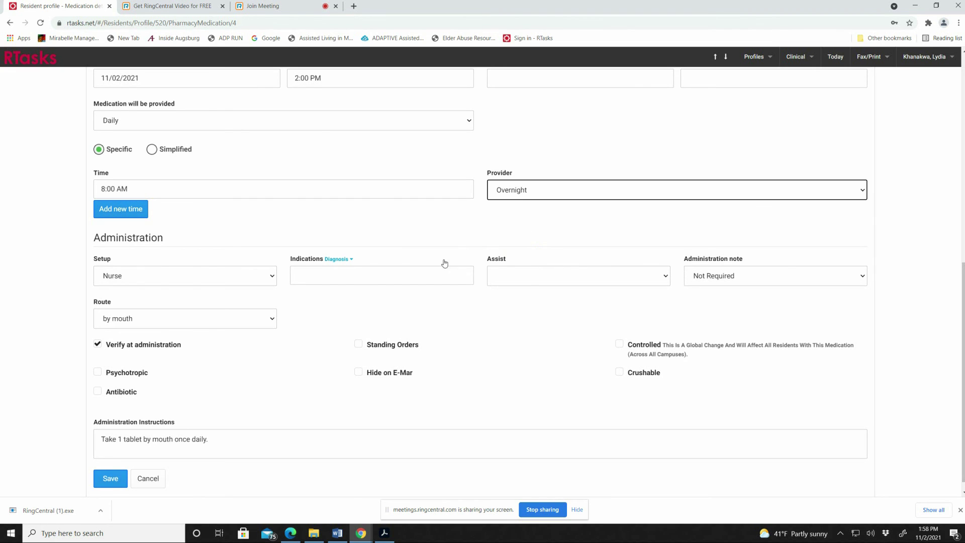
Step: Check the available diagnoses for the aspirin's indication and enter "A" as the indication instead
click(389, 275)
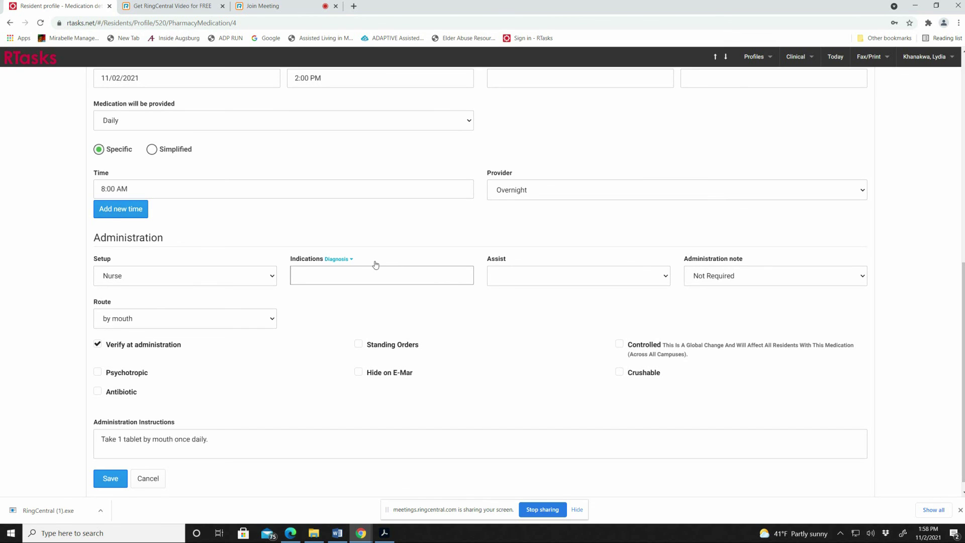
click(350, 260)
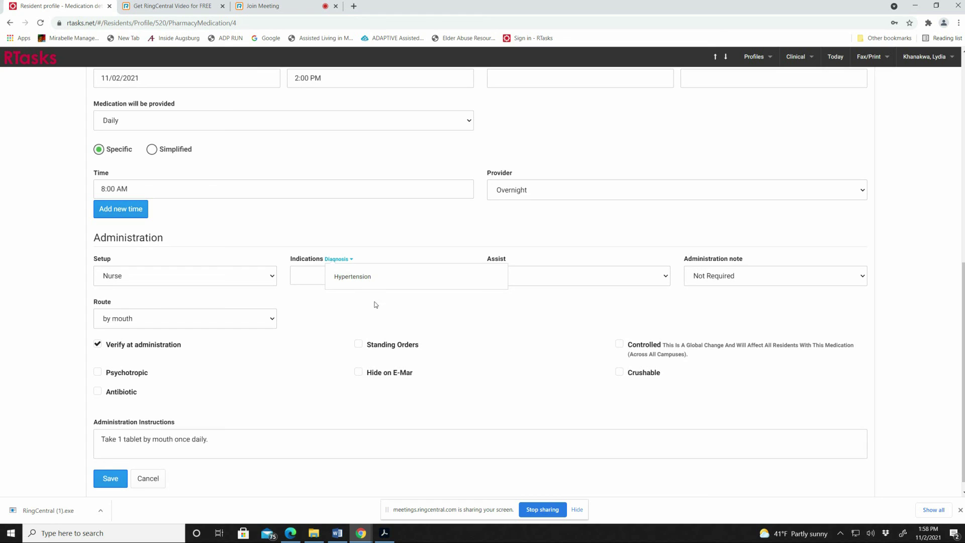
click(321, 280)
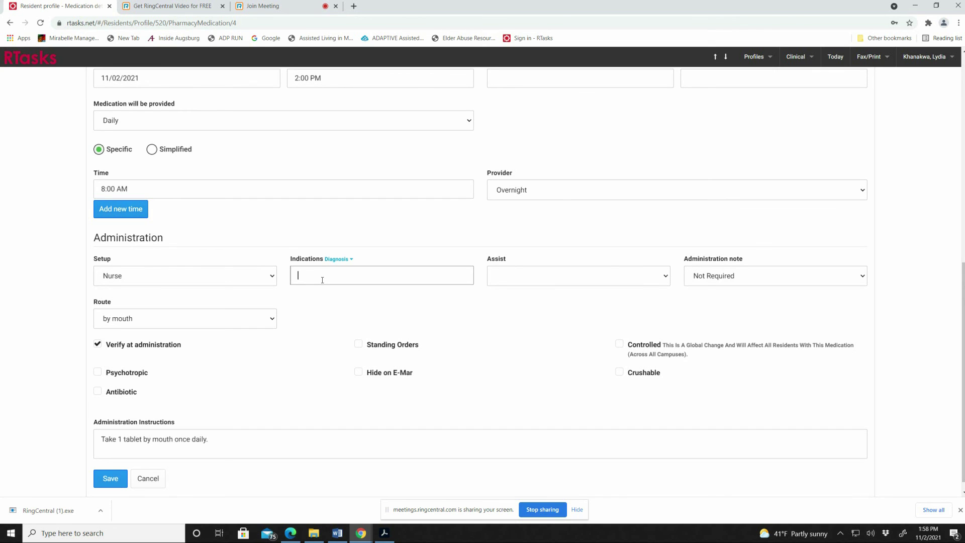
click(352, 260)
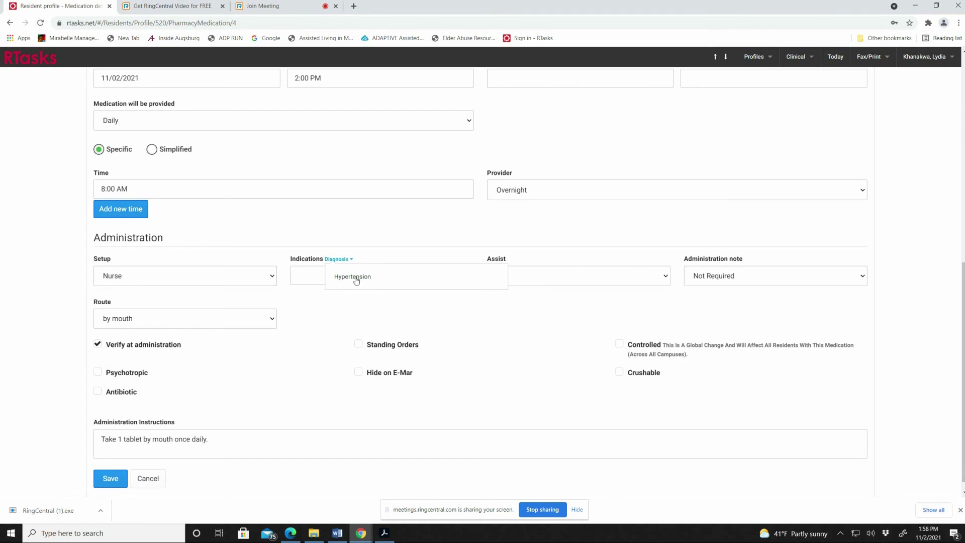
click(311, 269)
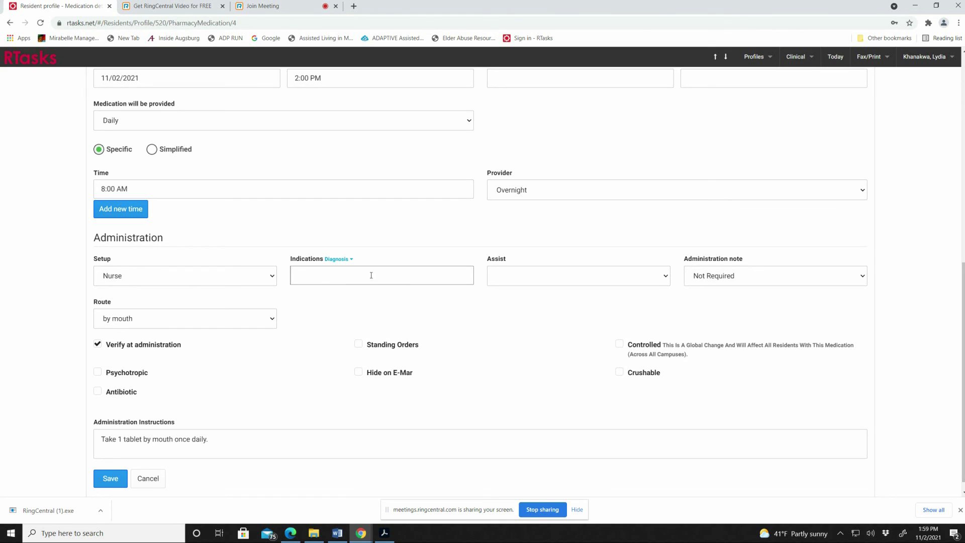
click(655, 280)
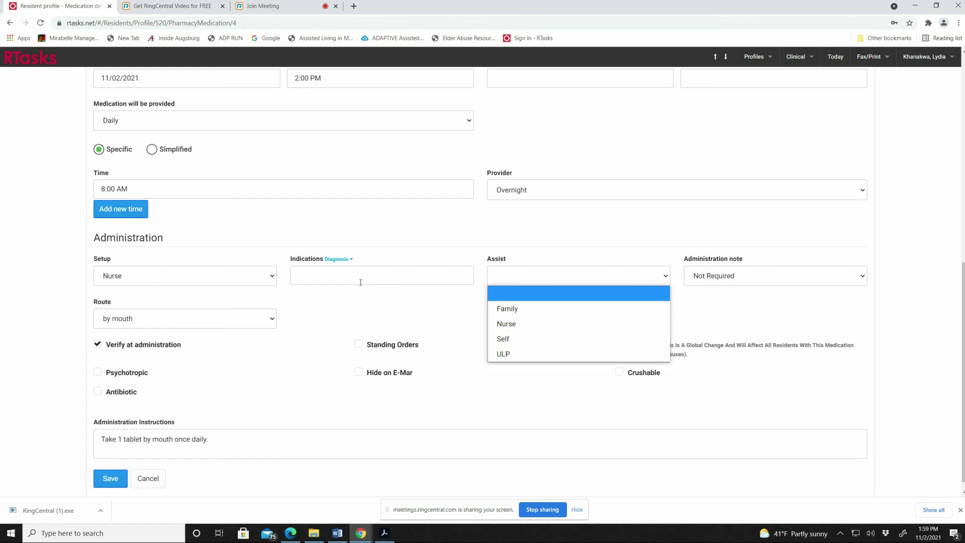
click(358, 275)
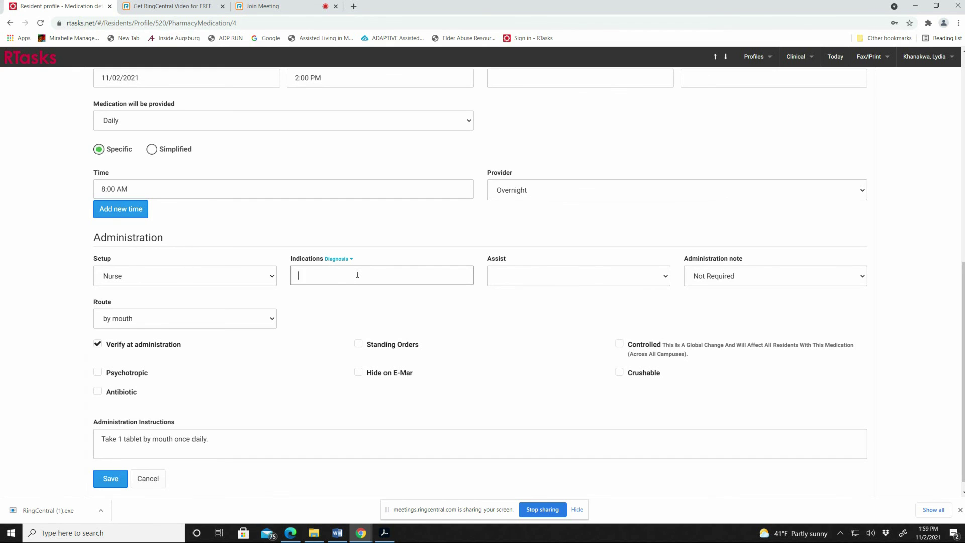
text(A)
Step: Set the aspirin's administration assist to ULP and keep the administration note as Not Required
click(611, 278)
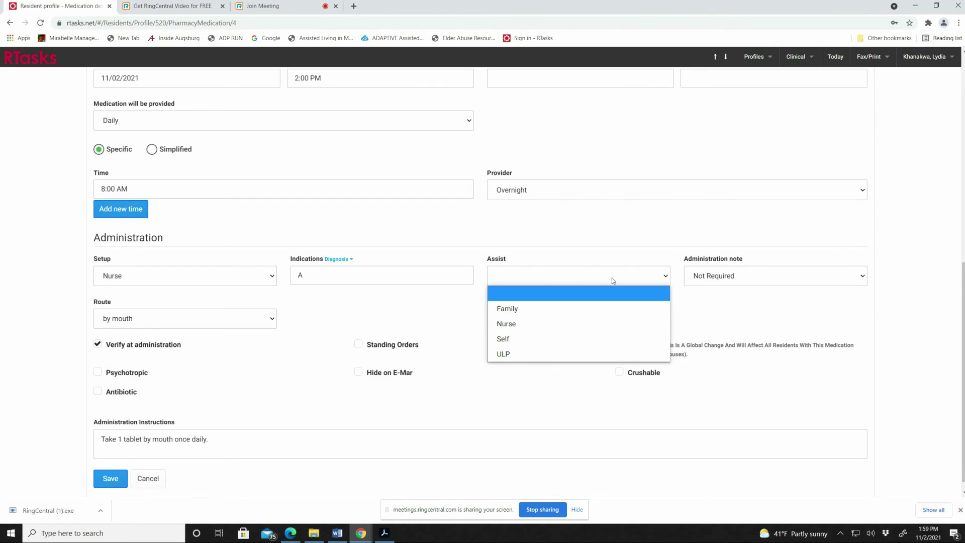
click(557, 355)
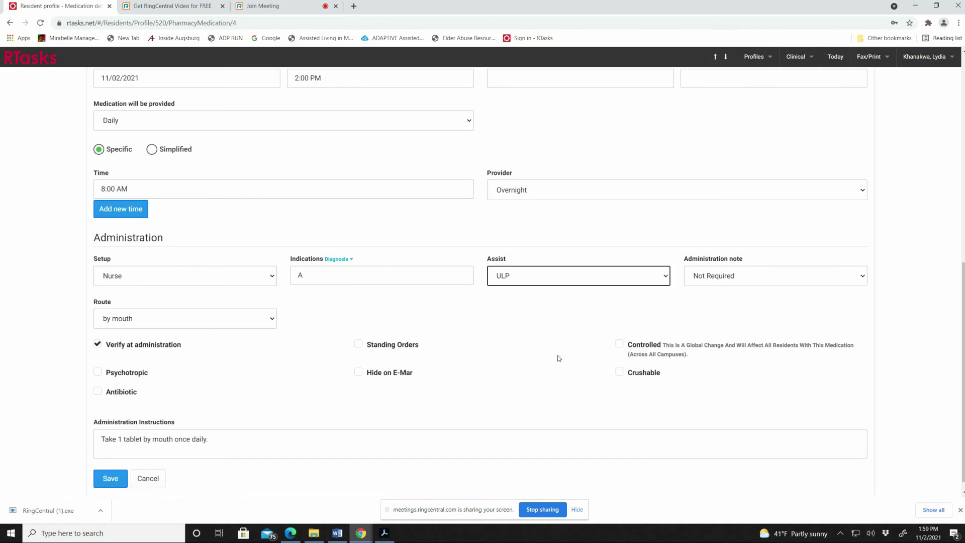
click(747, 275)
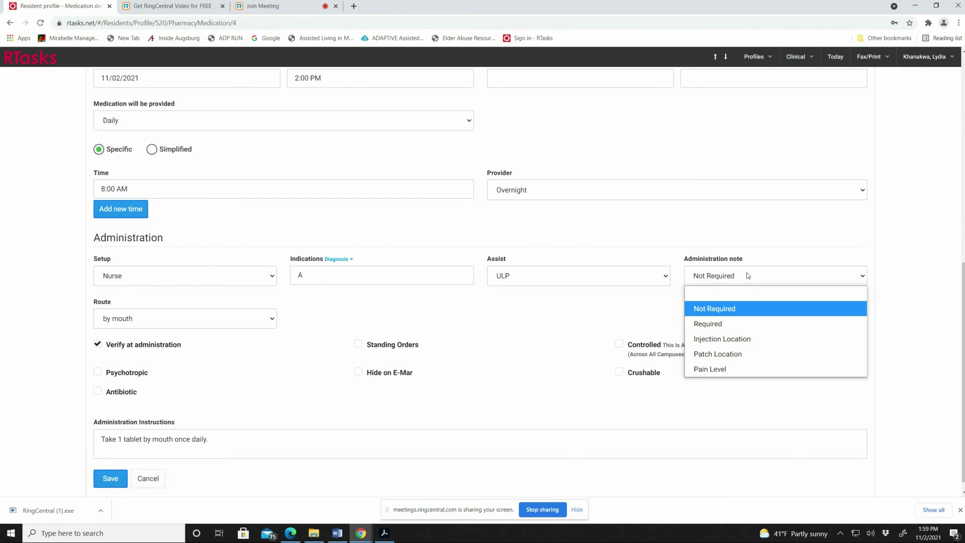
click(749, 276)
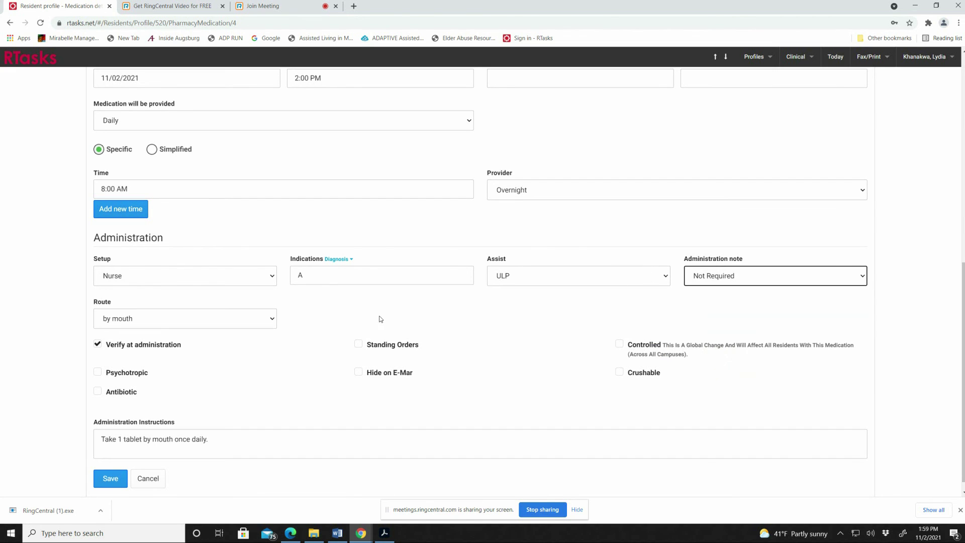
Step: Save the new Aspirin 325mg Tabs medication order
scroll(256, 341, down, 1)
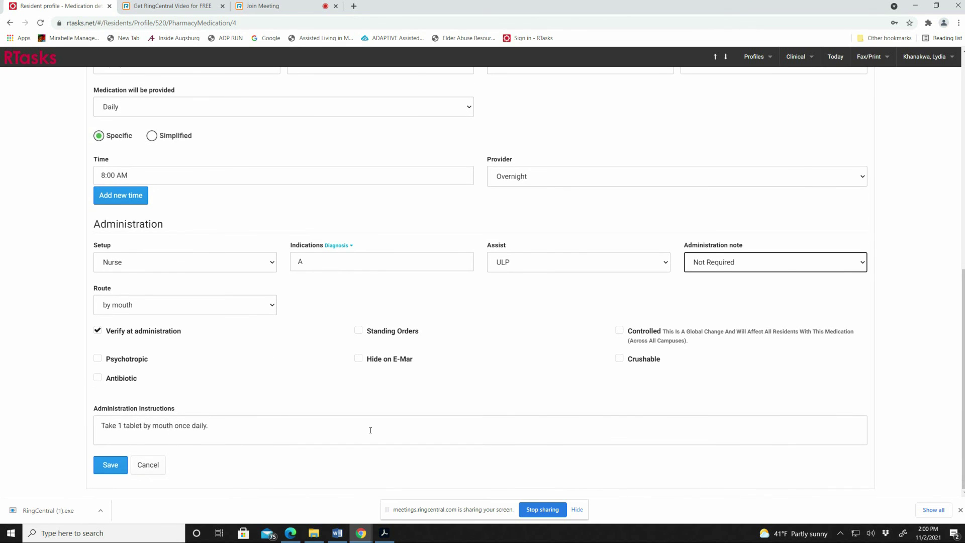
click(109, 465)
click(109, 466)
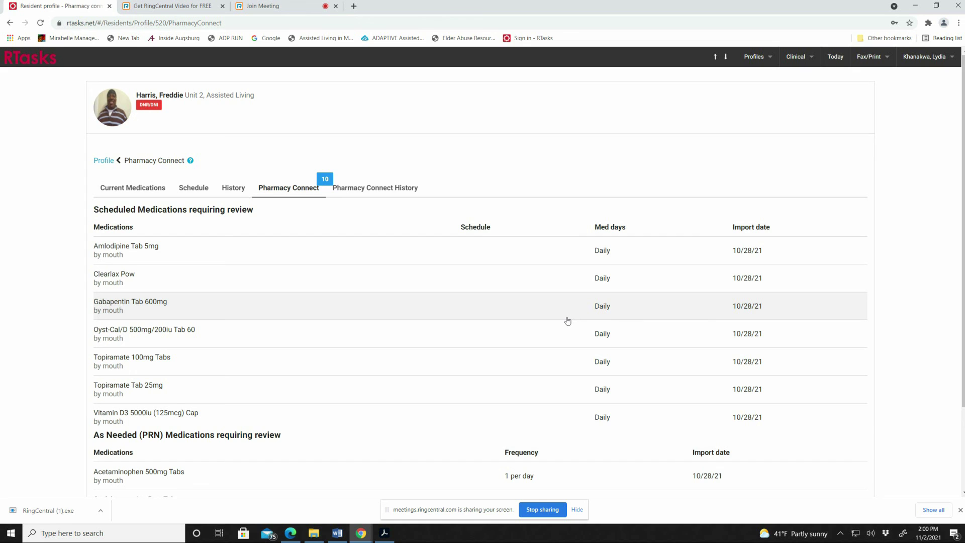
Step: Open the imported Amlodipine Tab 5mg order to view its details, and return to the Pharmacy Connect list
click(615, 257)
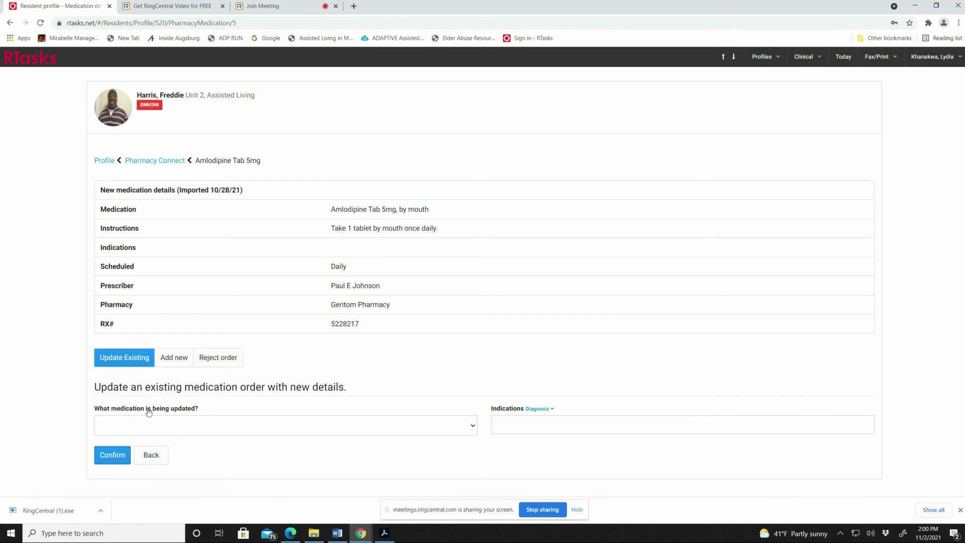
click(151, 455)
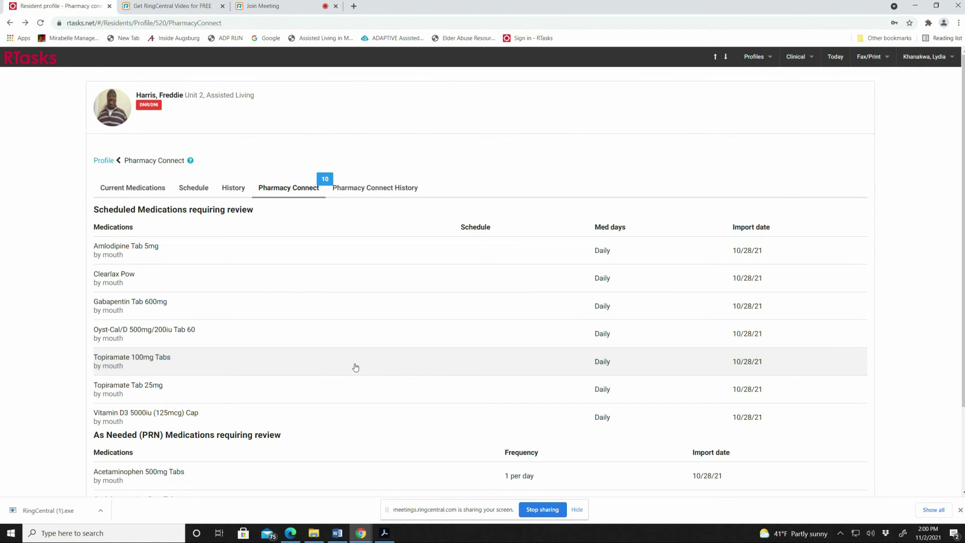
Step: Review the Aspirin 325mg Tabs details among the resident's current medications and return to the medications list
click(145, 192)
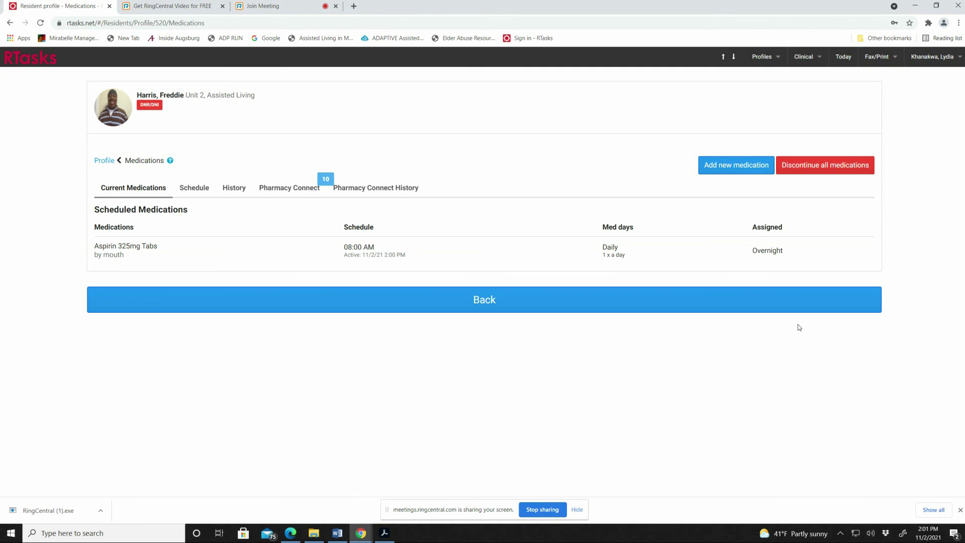
click(871, 263)
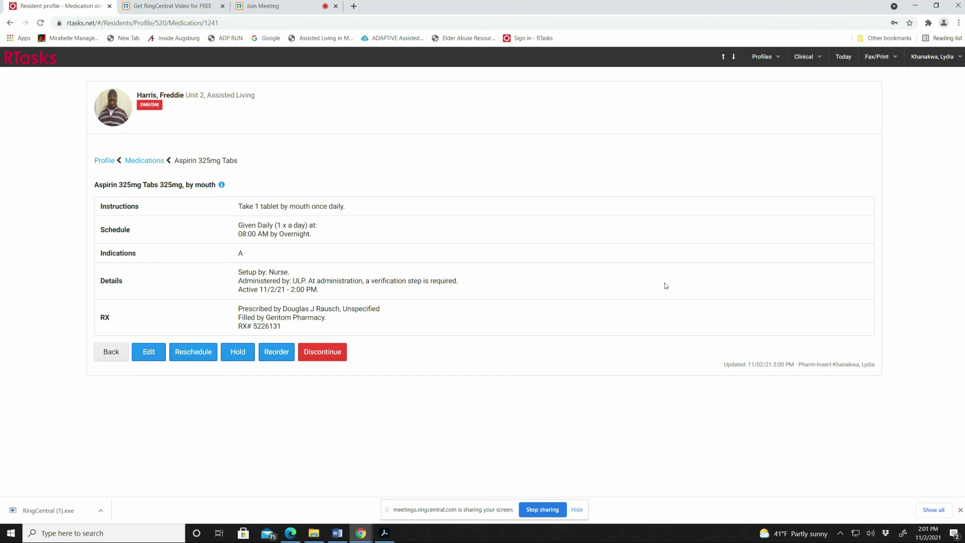
click(102, 355)
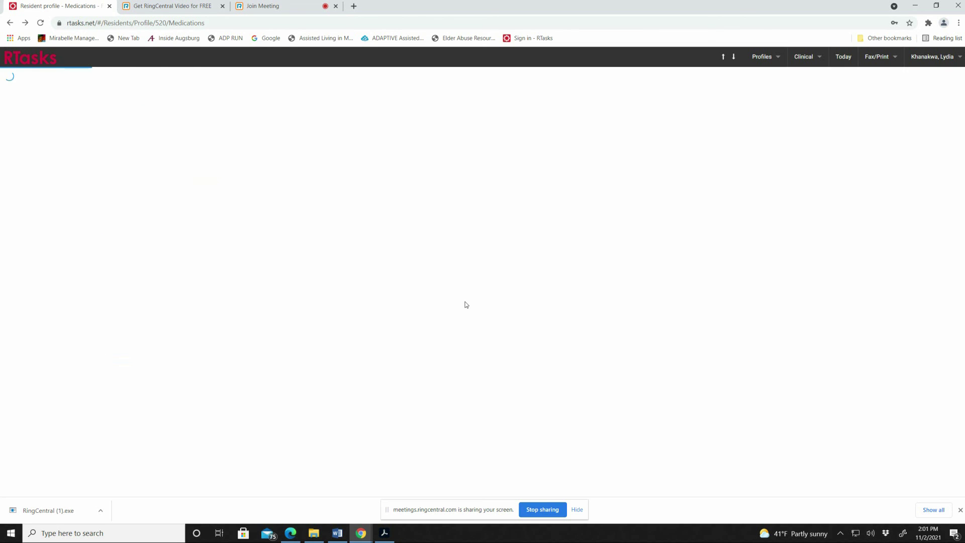